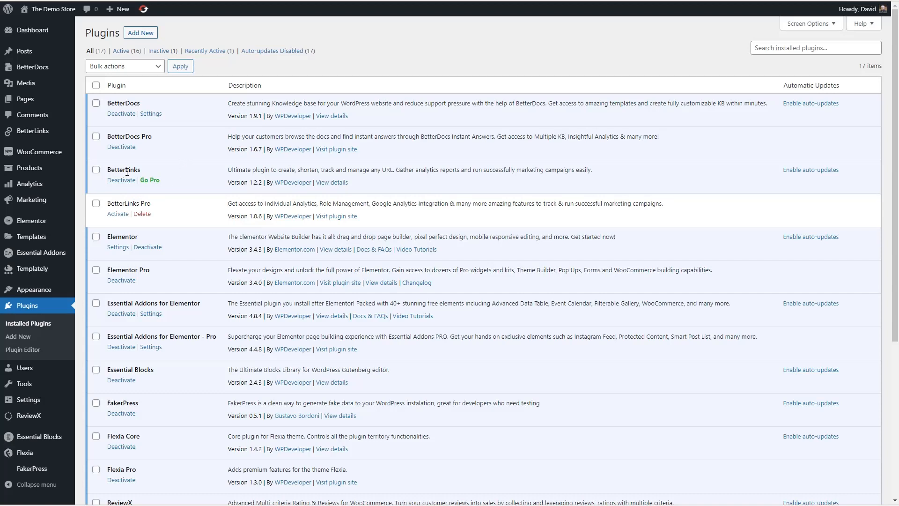
Open the BetterLinks settings page
mouse_move(23, 135)
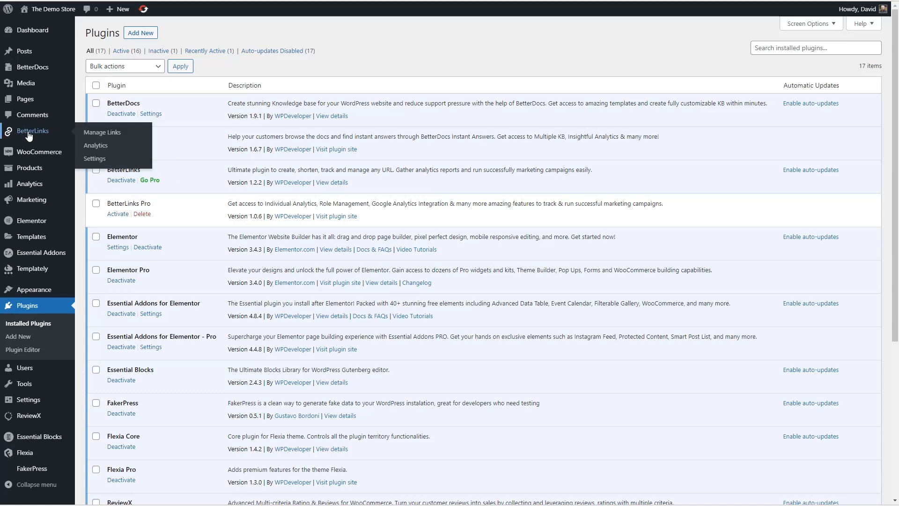
click(95, 159)
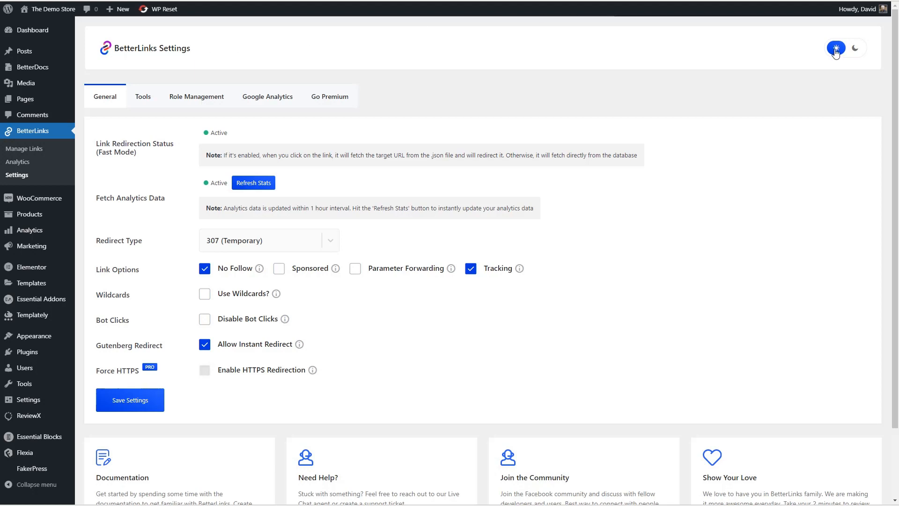
Try dark mode on the BetterLinks settings page, return to light mode, and look over the general options
click(855, 50)
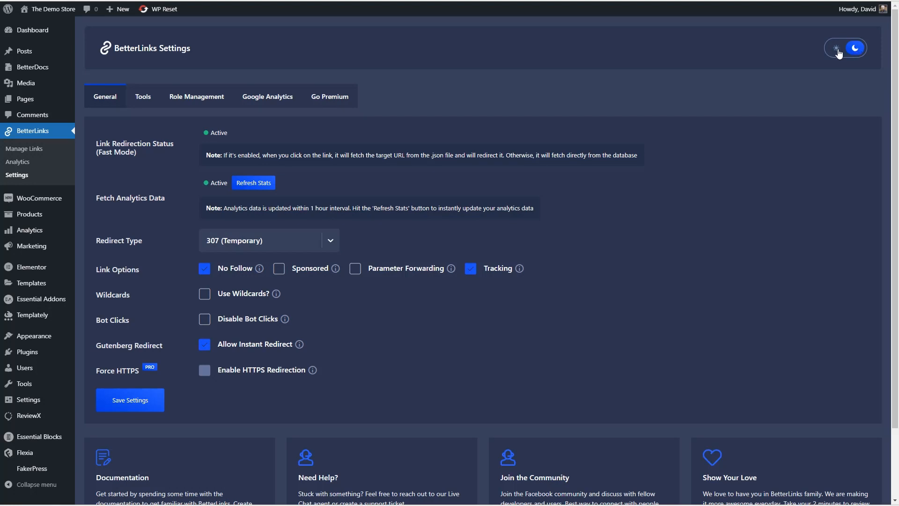
click(837, 50)
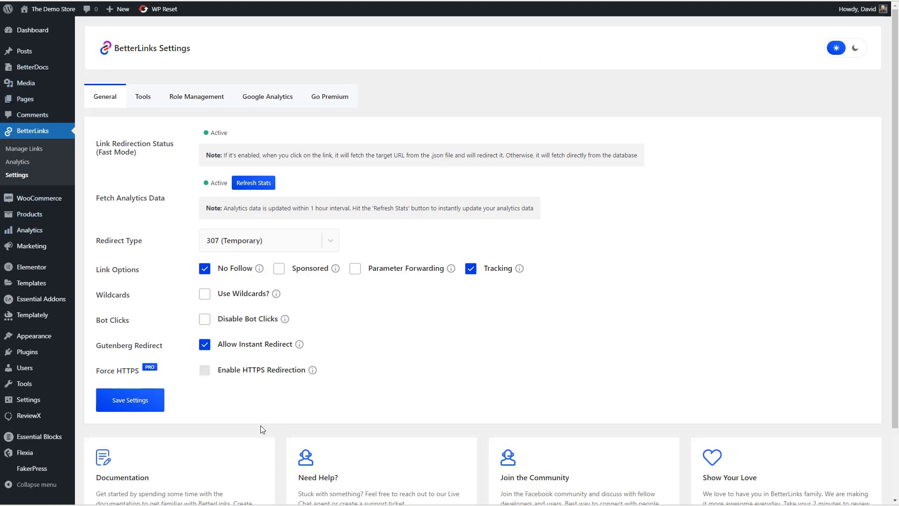
scroll(262, 429, down, 1)
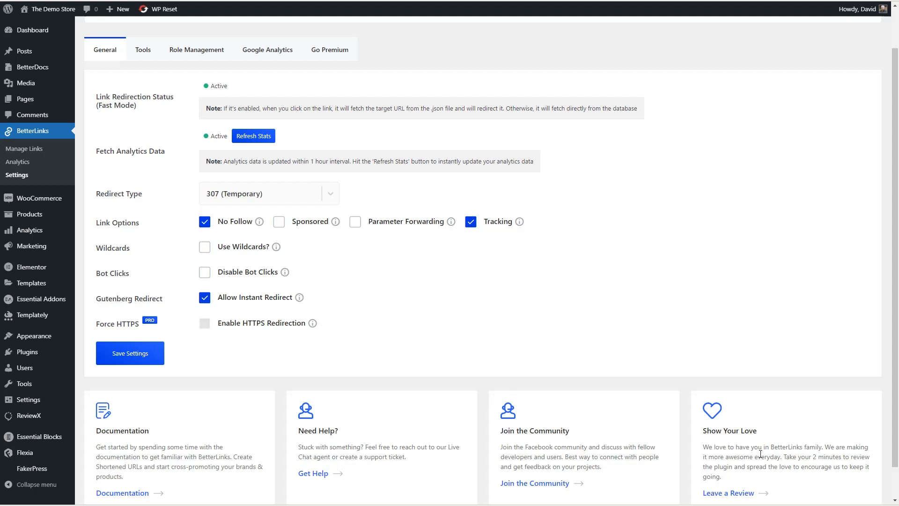
scroll(768, 454, up, 1)
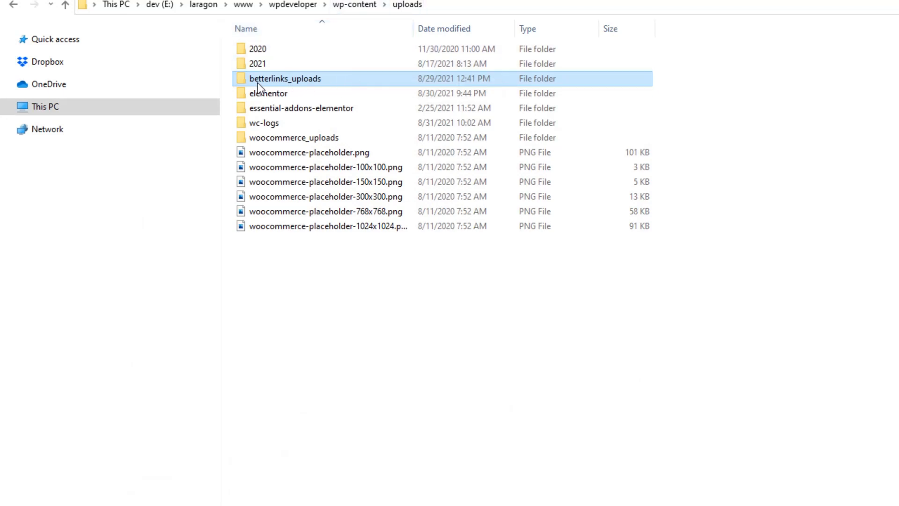
Open the betterlinks_uploads folder in File Explorer and examine the links.json and clicks.json files
mouse_move(305, 84)
double_click(304, 78)
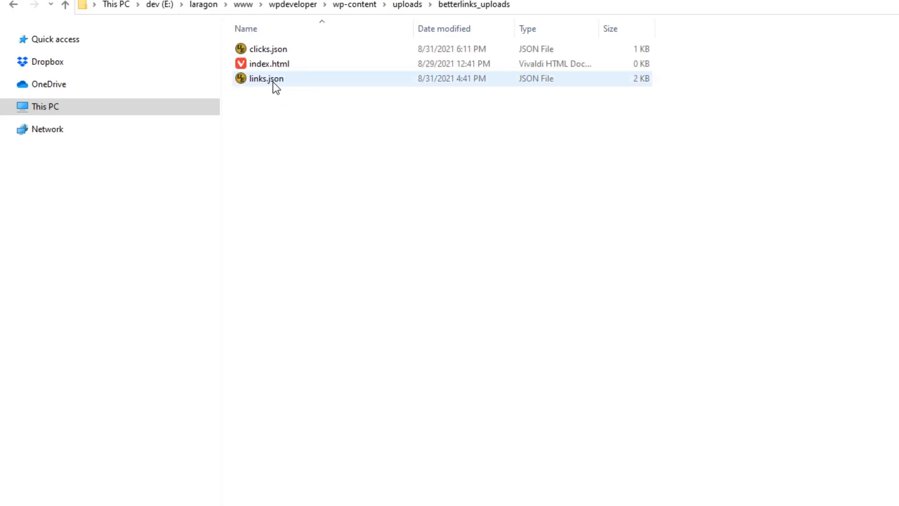
mouse_move(276, 83)
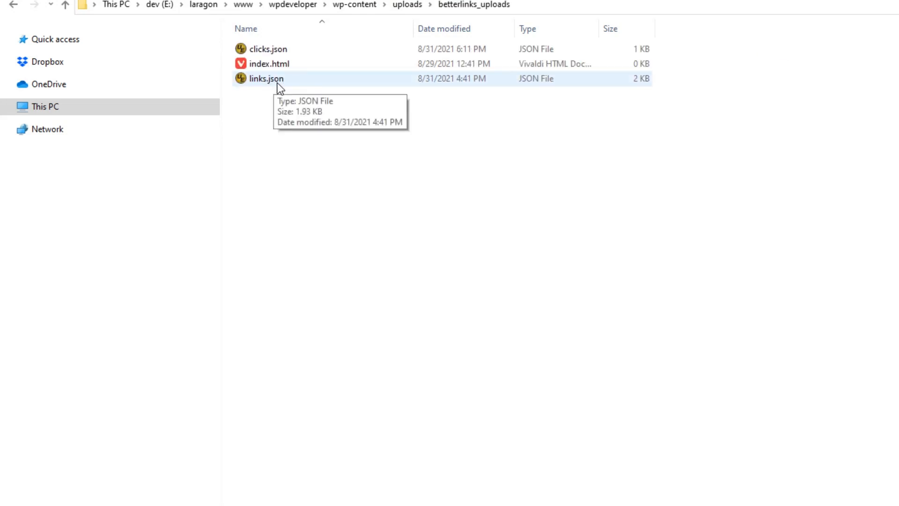
mouse_move(254, 54)
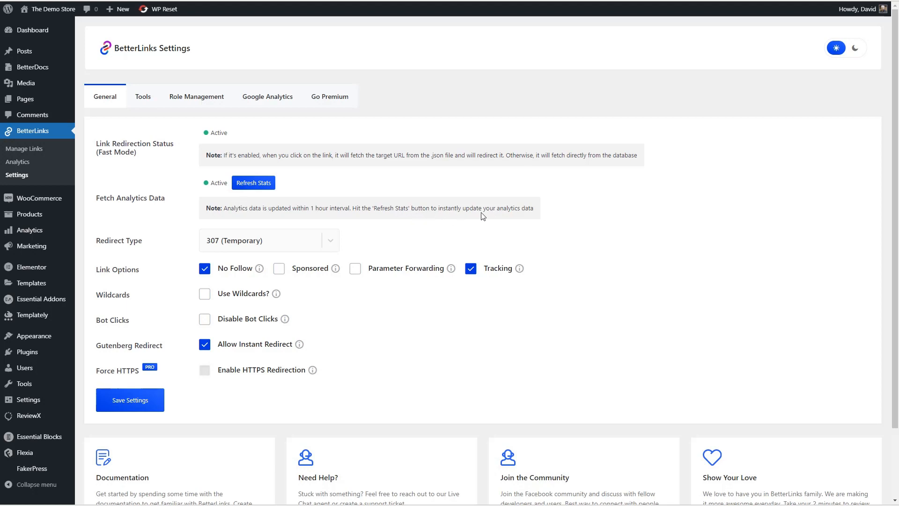
Refresh the analytics stats and choose 307 (Temporary) as the default redirect type in the BetterLinks settings
click(263, 186)
click(332, 242)
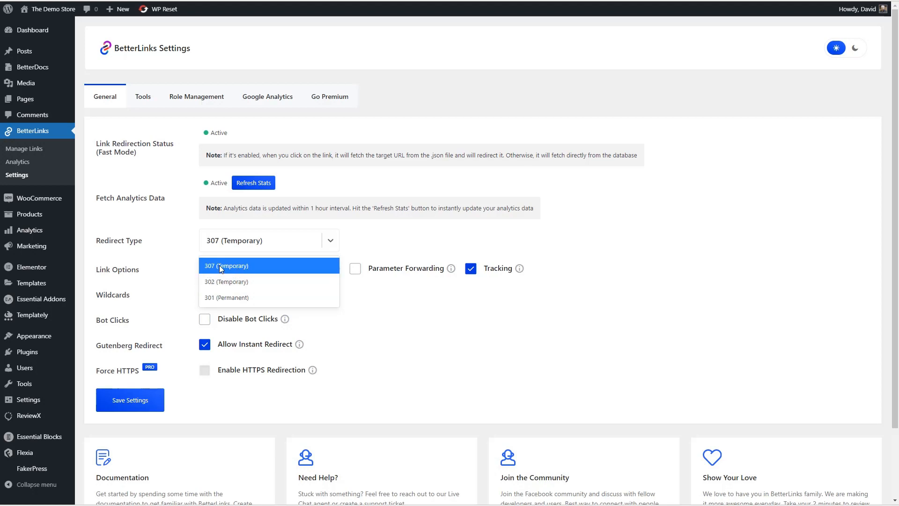
click(248, 265)
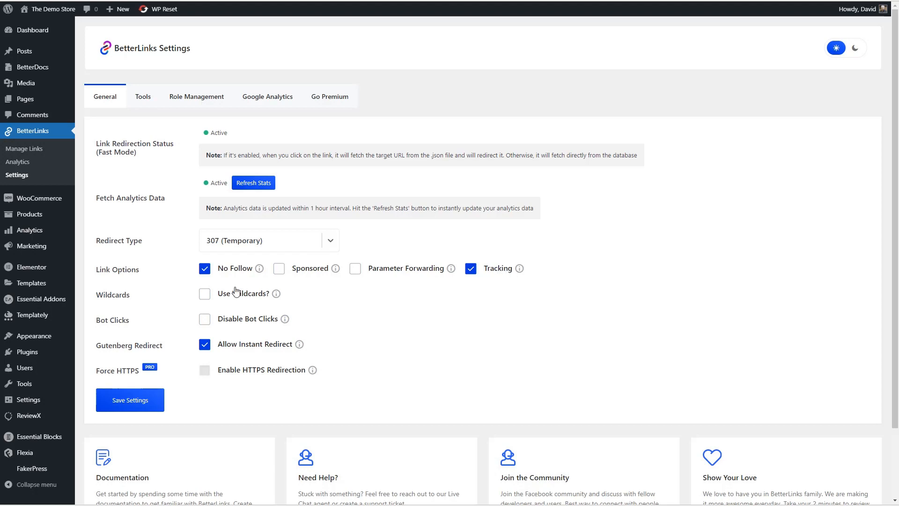
Read the wildcards hint and enable the Disable Bot Clicks option
mouse_move(277, 294)
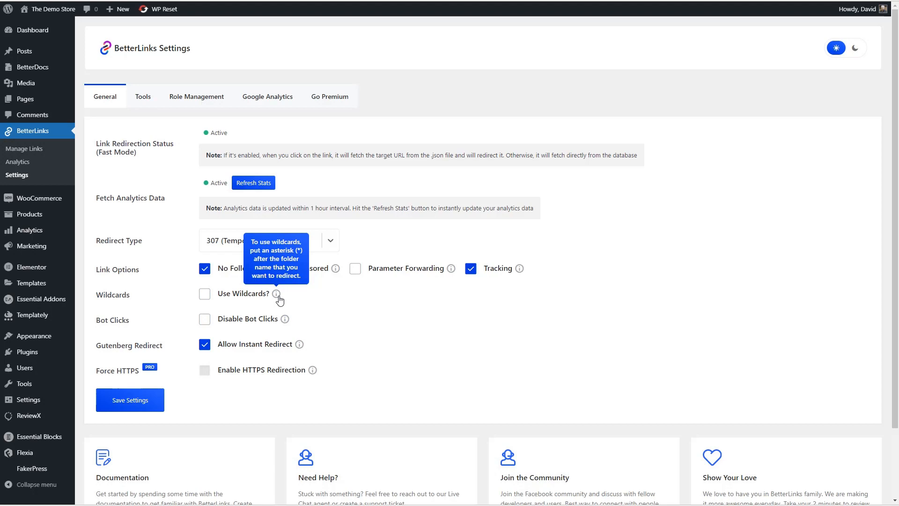
click(205, 319)
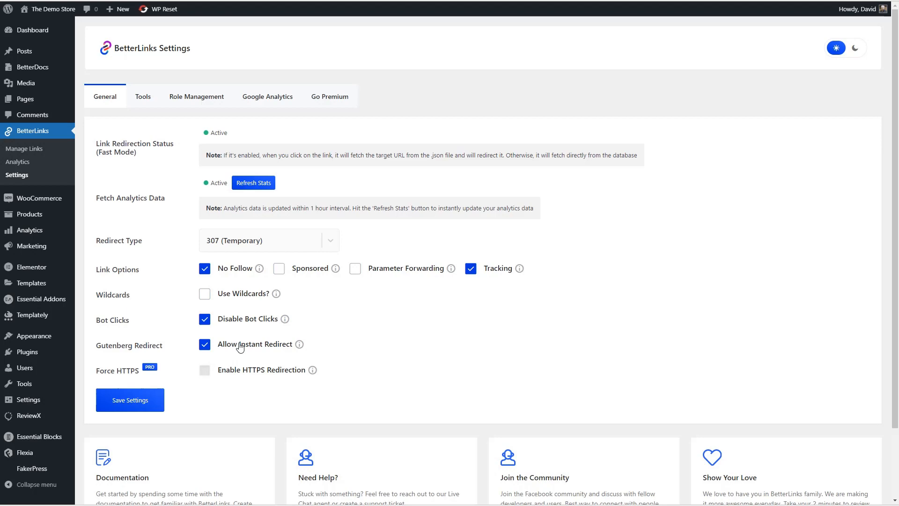
Open Sample Page from the list of pages and expand its BetterLinks Instant Redirect settings
mouse_move(60, 100)
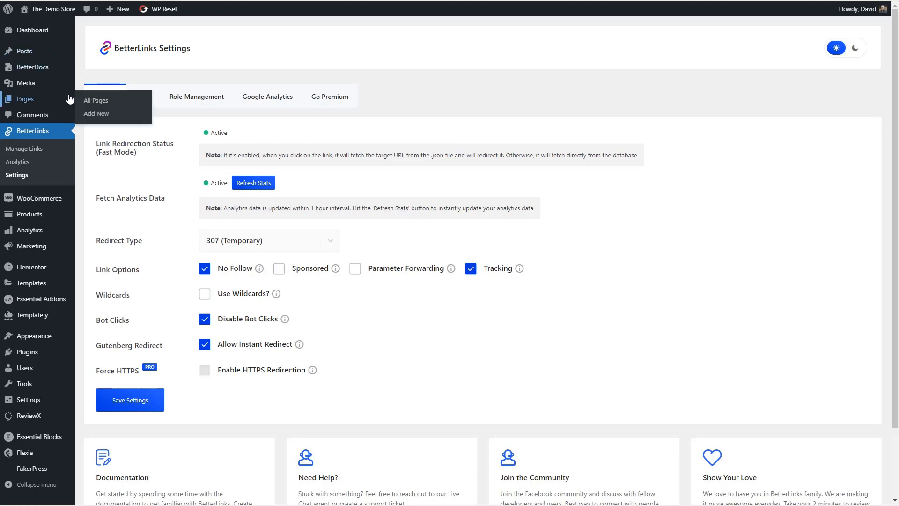
click(96, 100)
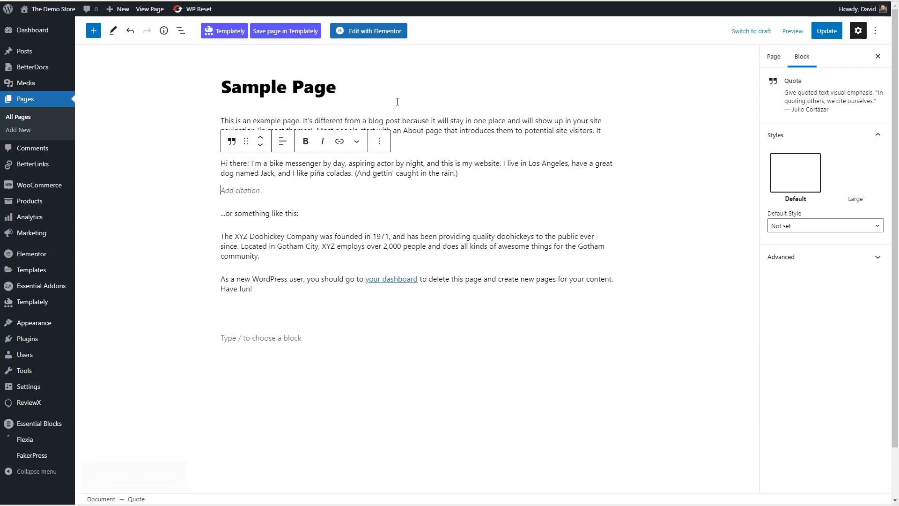
click(773, 56)
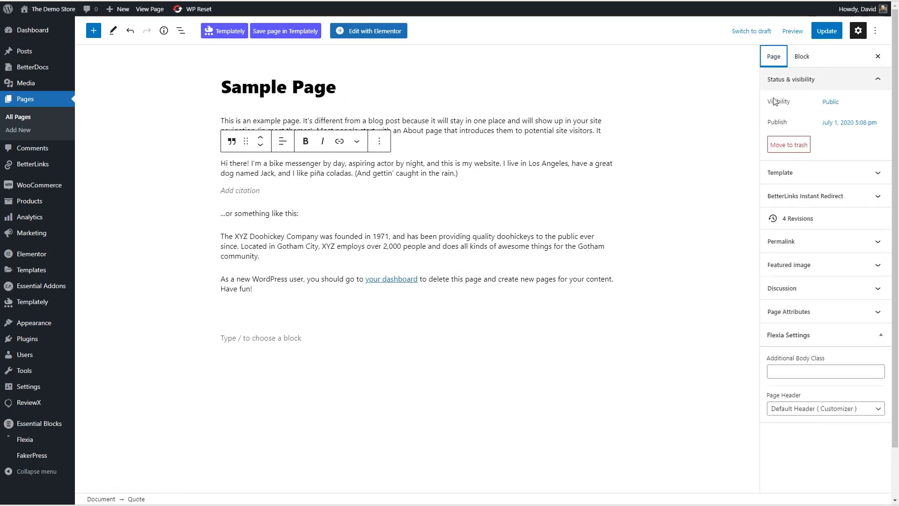
click(821, 197)
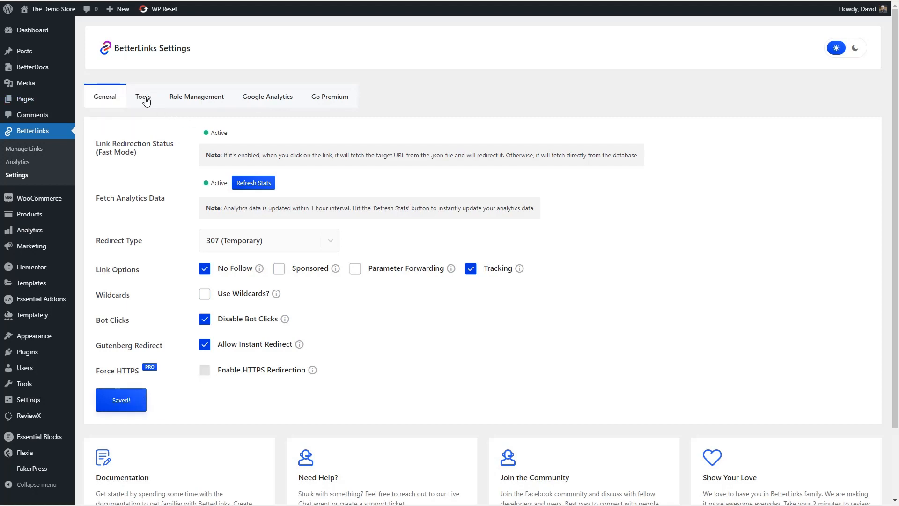
View the export and import tools in the BetterLinks settings
click(145, 101)
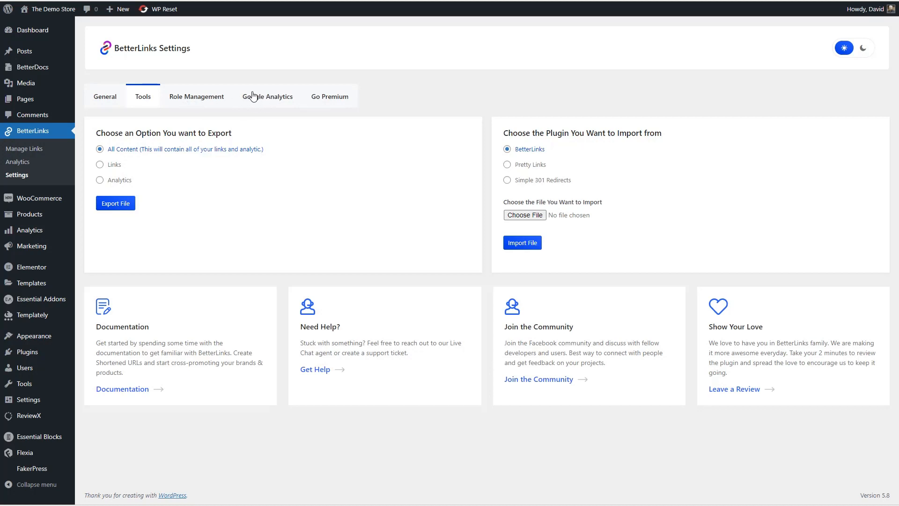
Show the managed links in grid view, move Sample Page into the Free Resources category, and check the Affiliate Link category's options
click(19, 149)
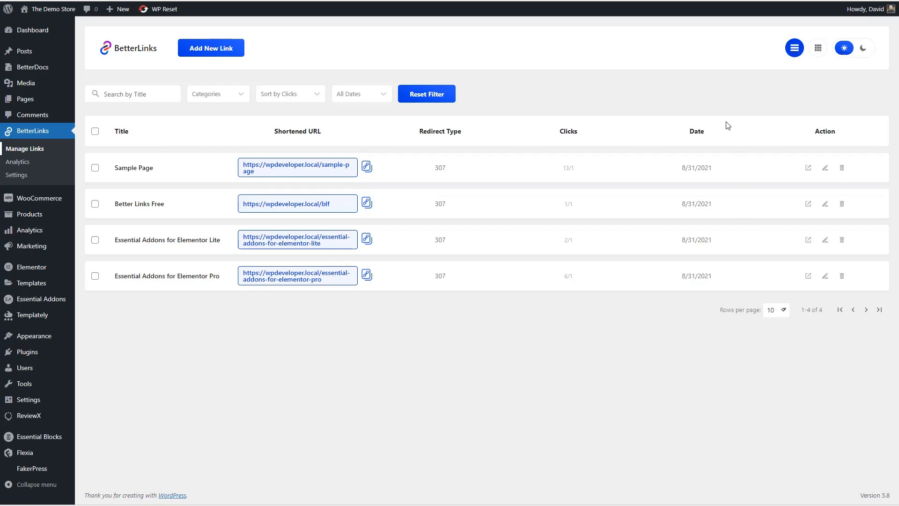
click(818, 48)
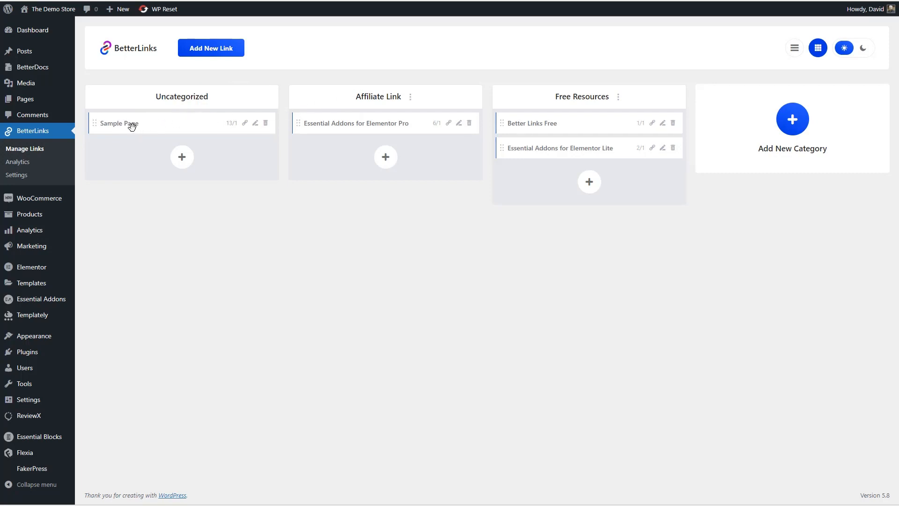
drag(132, 126, 557, 184)
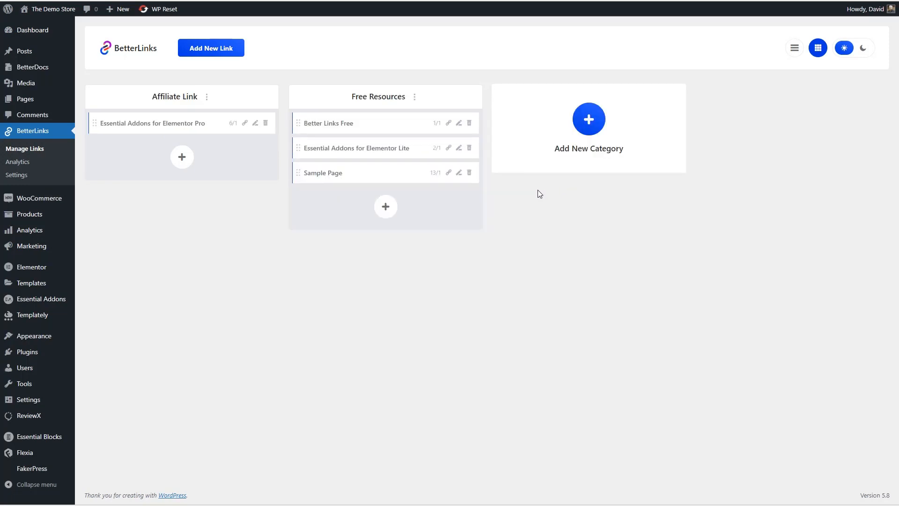
click(206, 97)
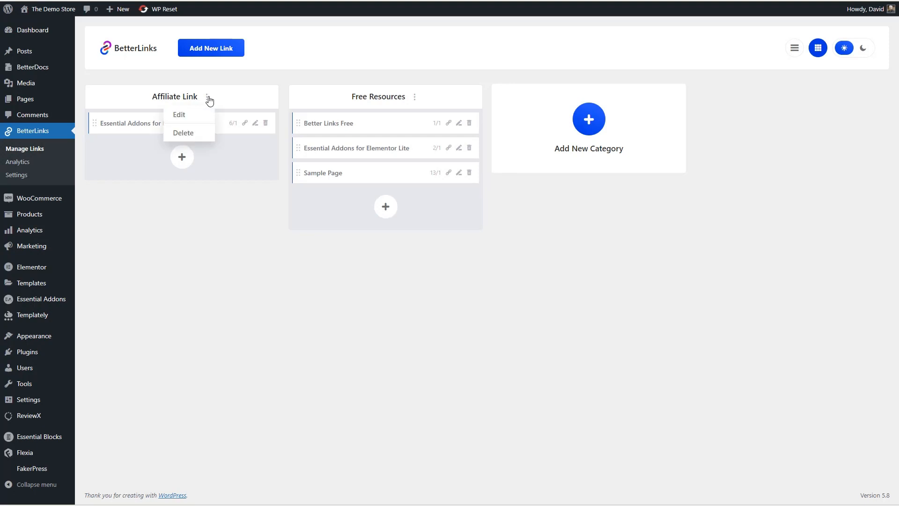
click(243, 97)
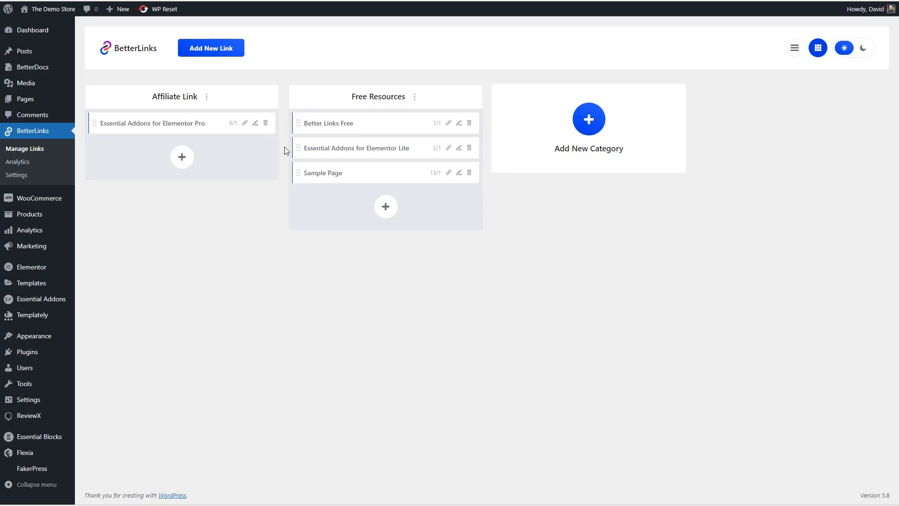
Start a new link titled "Blocksy Theme" in the Affiliate Link category, keeping the redirect type at 307 (Temporary)
click(182, 159)
click(353, 113)
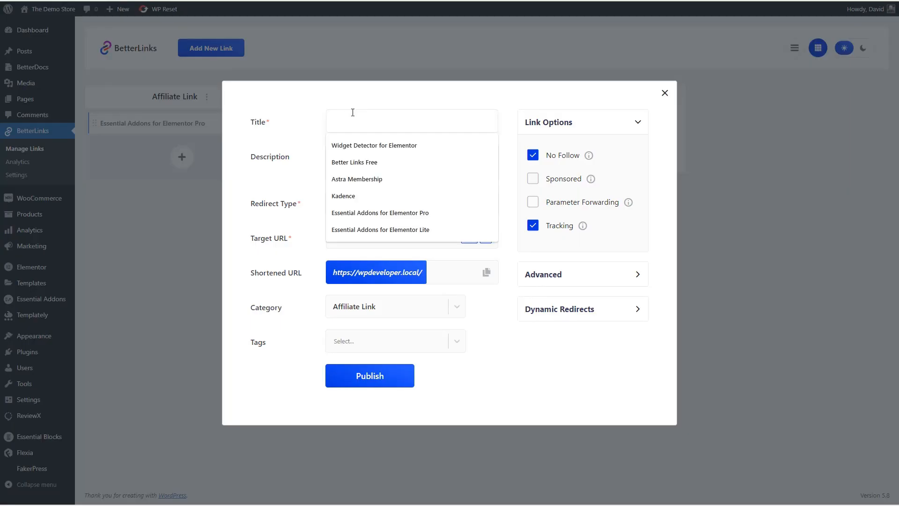
text(Blocksy Theme)
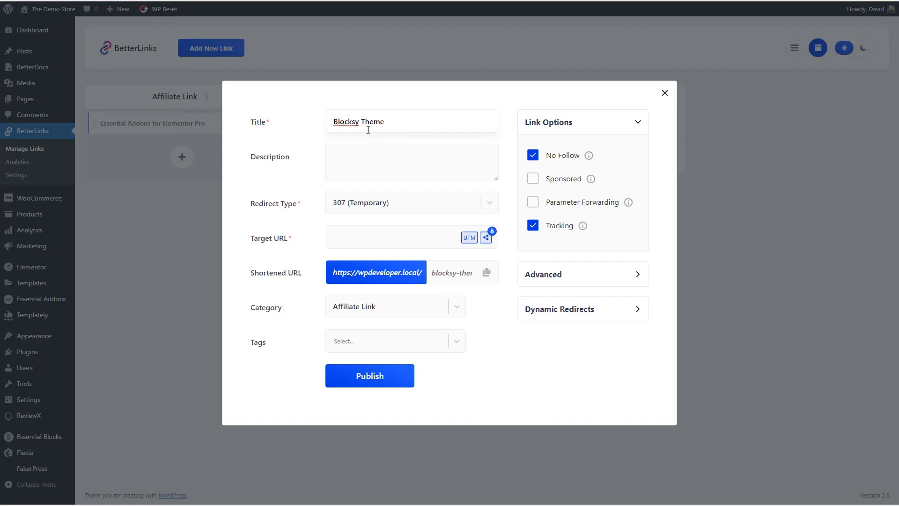
click(365, 158)
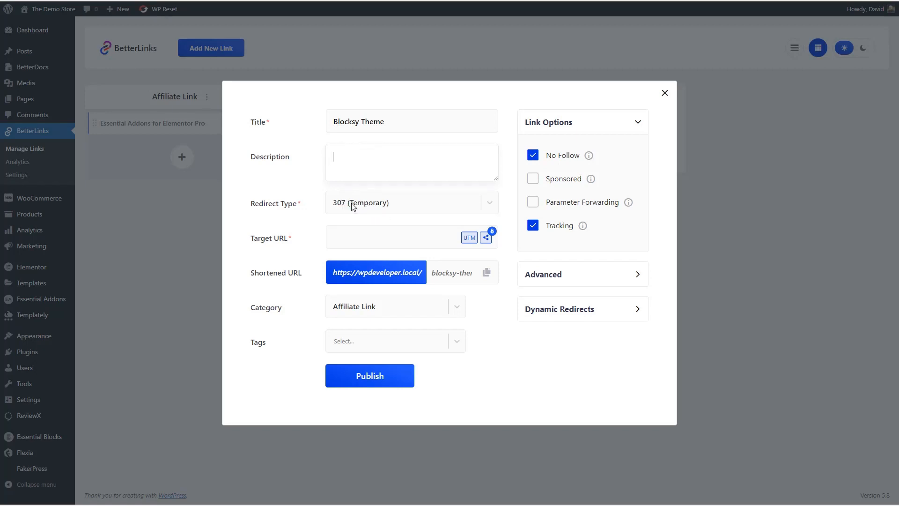
click(454, 205)
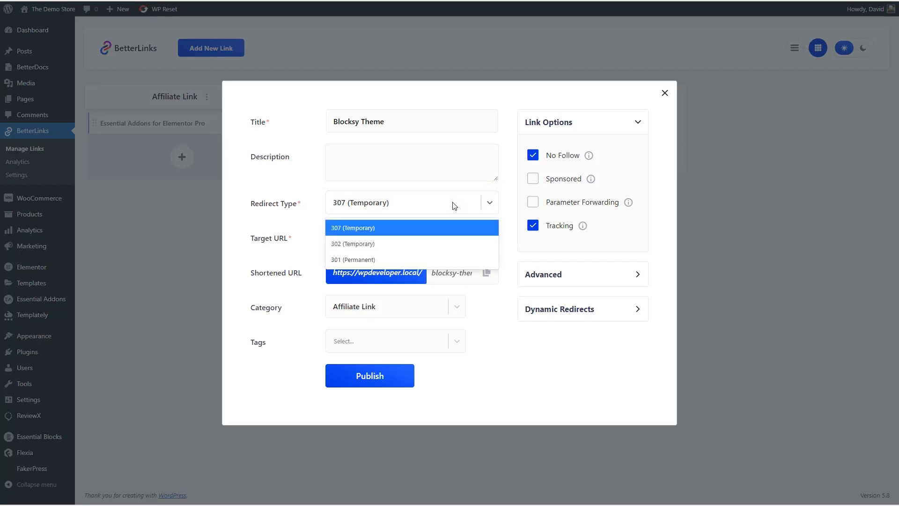
click(453, 206)
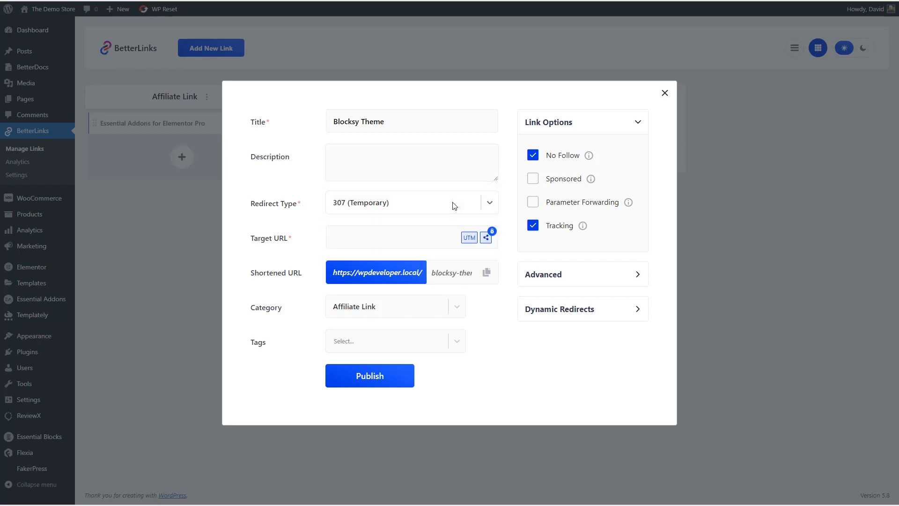
click(347, 233)
click(344, 237)
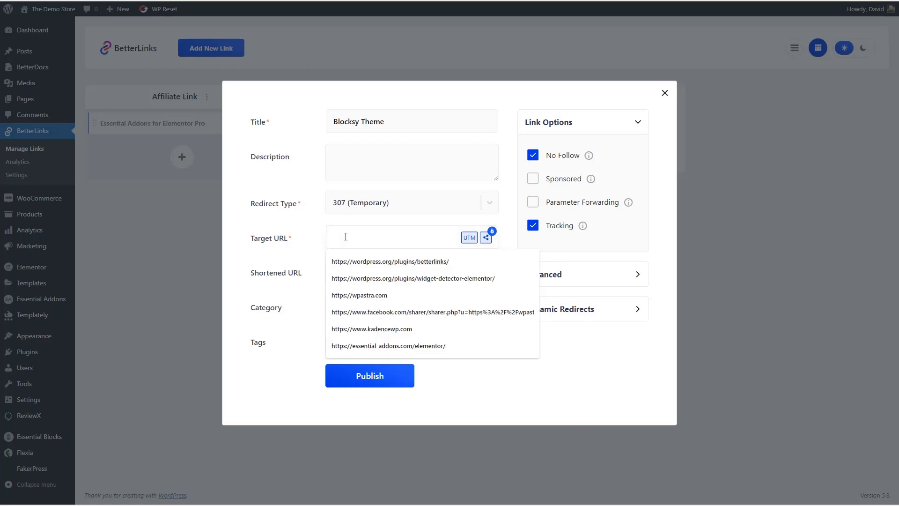
text(https://wordpress.org/themes/blocksy/)
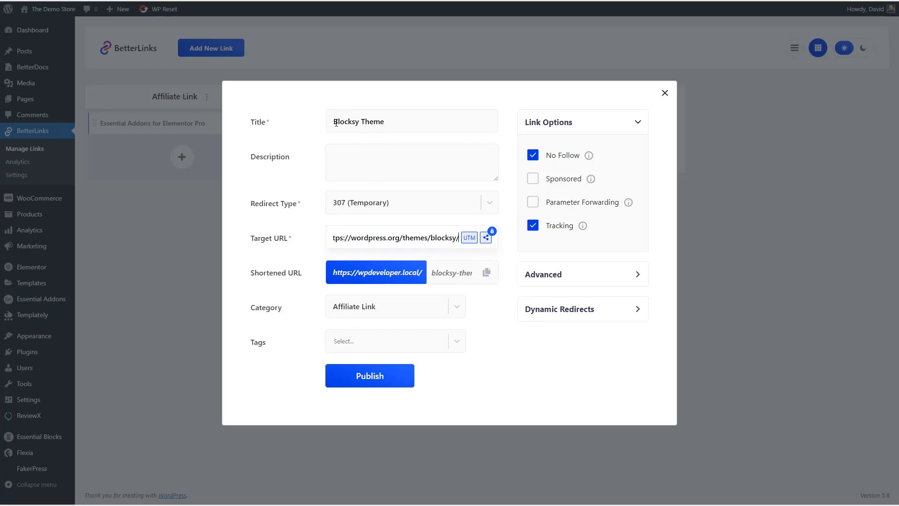
Re-enter the link title as "Blocksy Theme" to regenerate the shortened URL's slug
drag(392, 121, 331, 123)
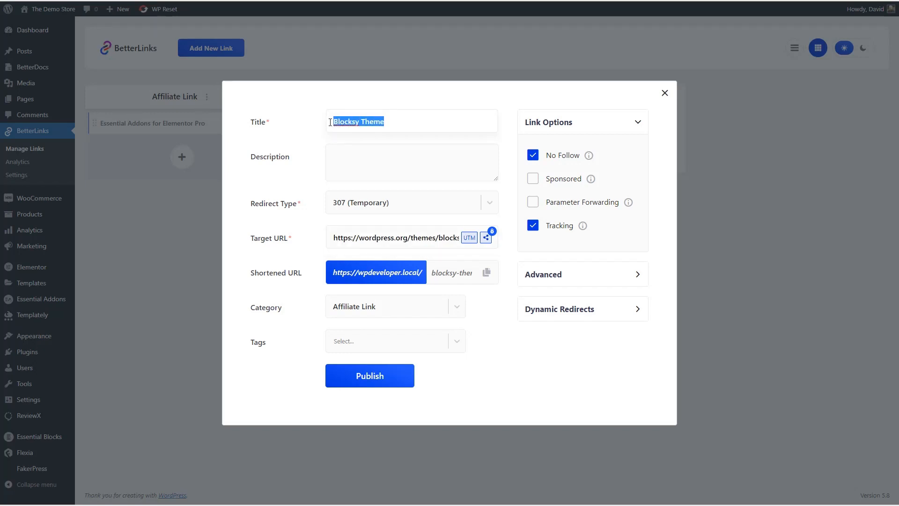
text(Blocksy)
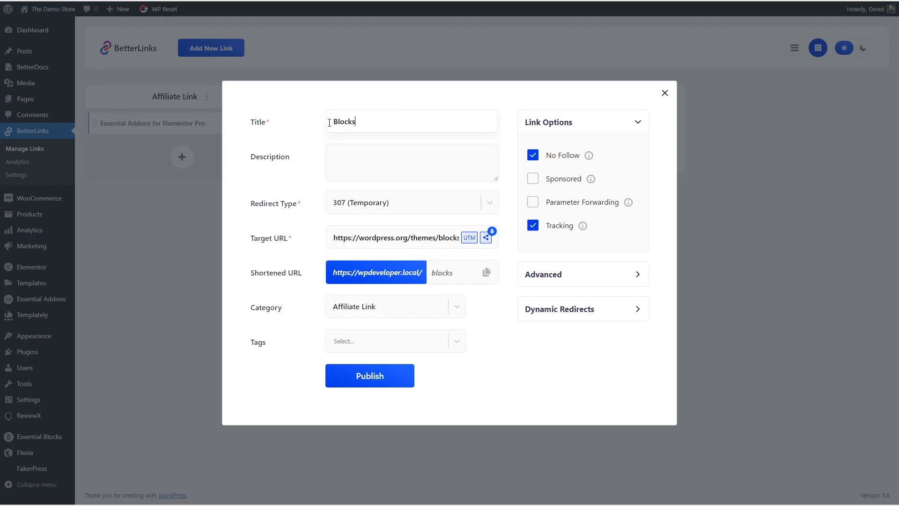
text(Theme)
Prefix the slug of the new link's shortened URL with "go/"
click(453, 273)
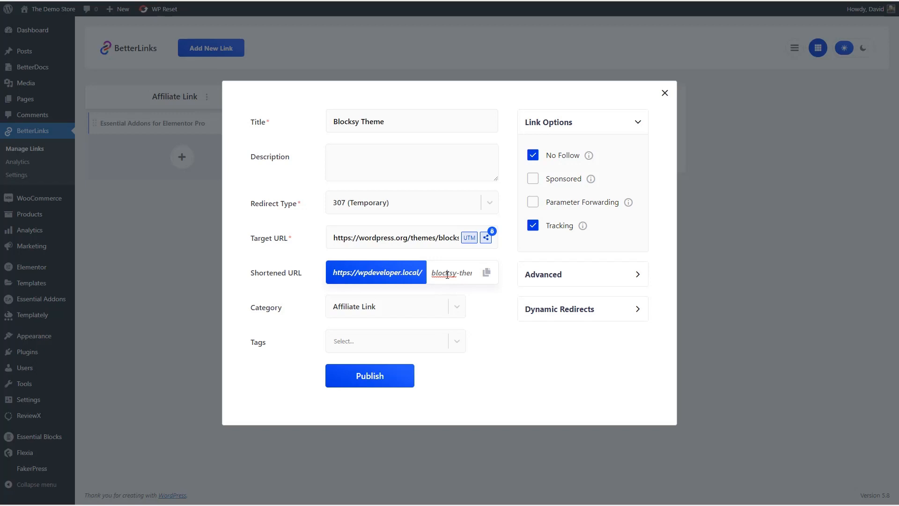
text(go/)
View the UTM Builder fields for the target URL and close the builder without saving
click(469, 239)
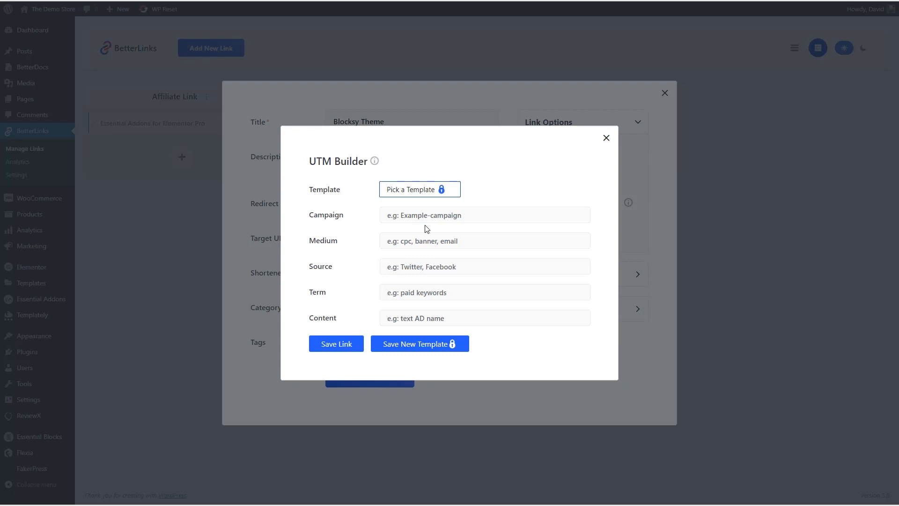
key(Escape)
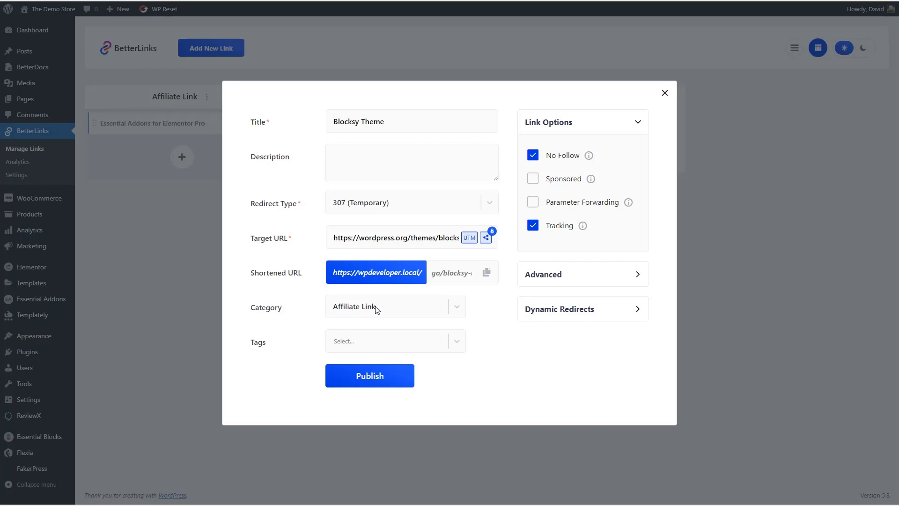
Publish the Blocksy Theme link in the Affiliate Link category
click(352, 346)
click(341, 365)
click(370, 376)
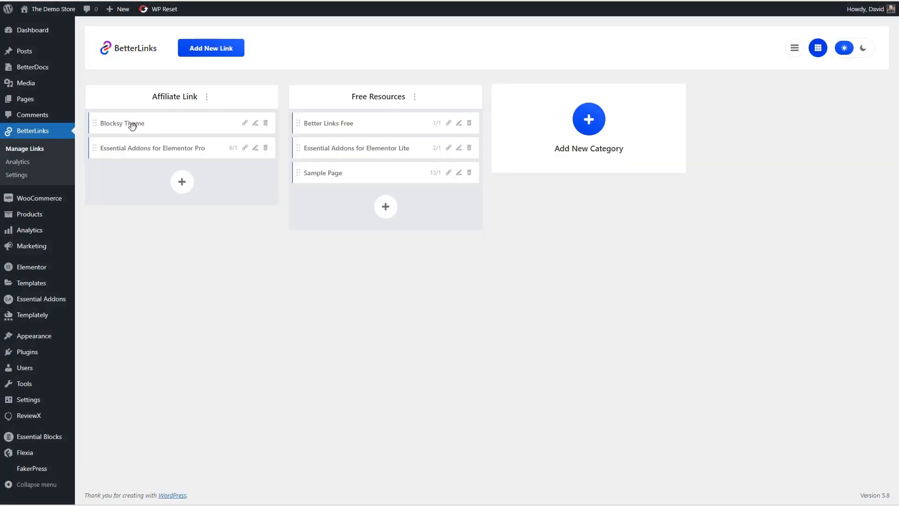
Show the links as a list and view the title search, click sorting and date filter options
click(794, 49)
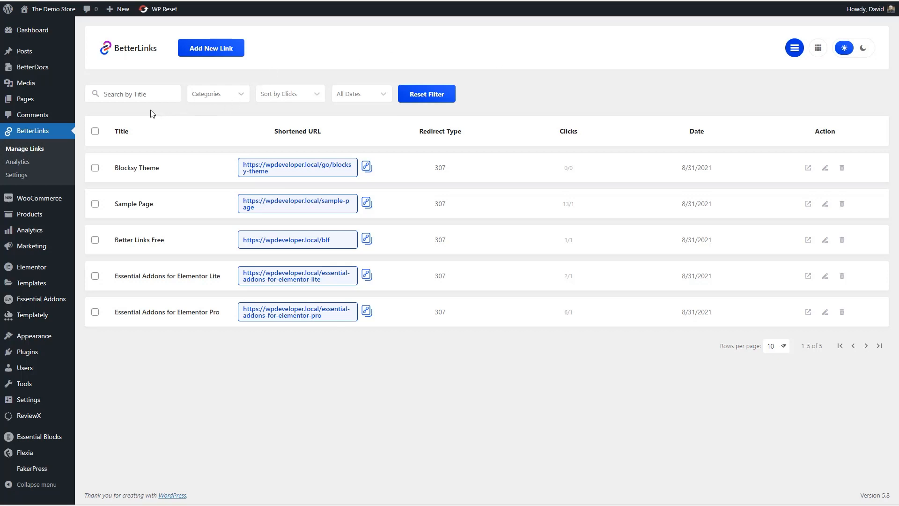
click(132, 93)
click(138, 95)
click(310, 96)
click(309, 94)
click(383, 96)
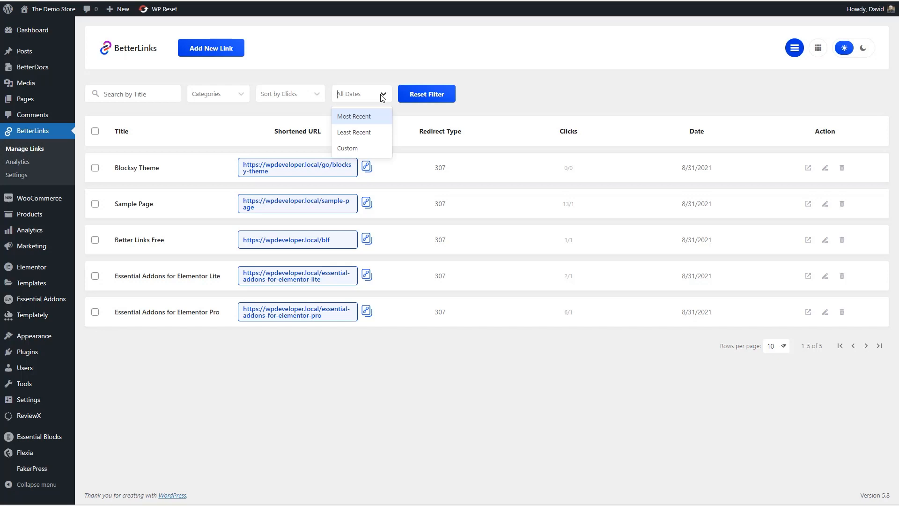
click(167, 86)
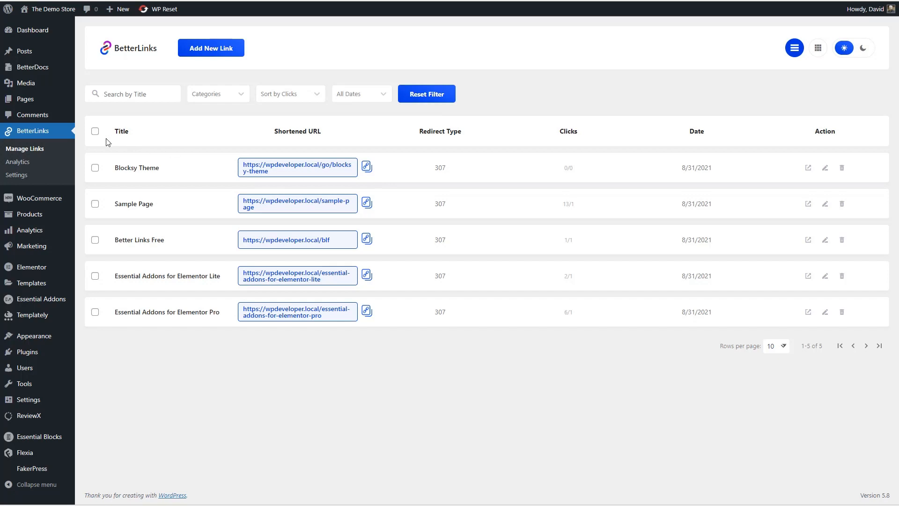
Select the Sample Page link, view the available bulk actions, and clear the selection without applying any
click(95, 204)
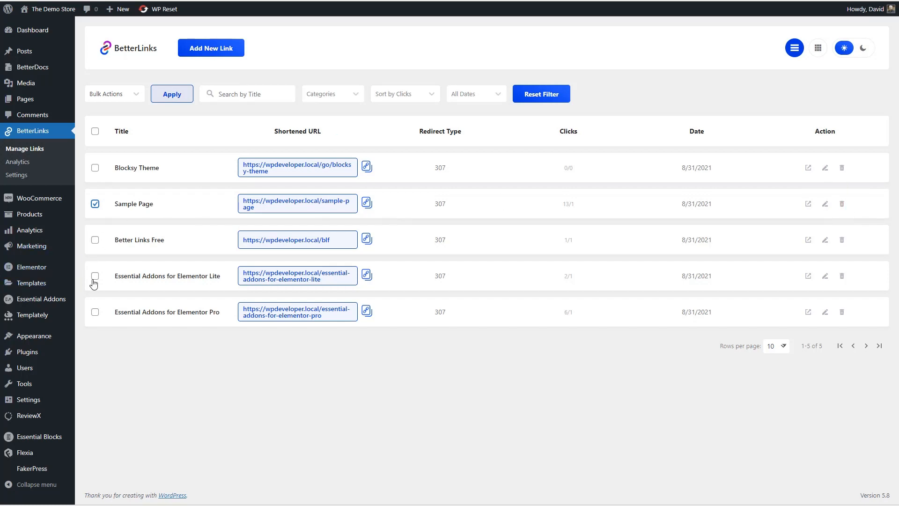
click(137, 95)
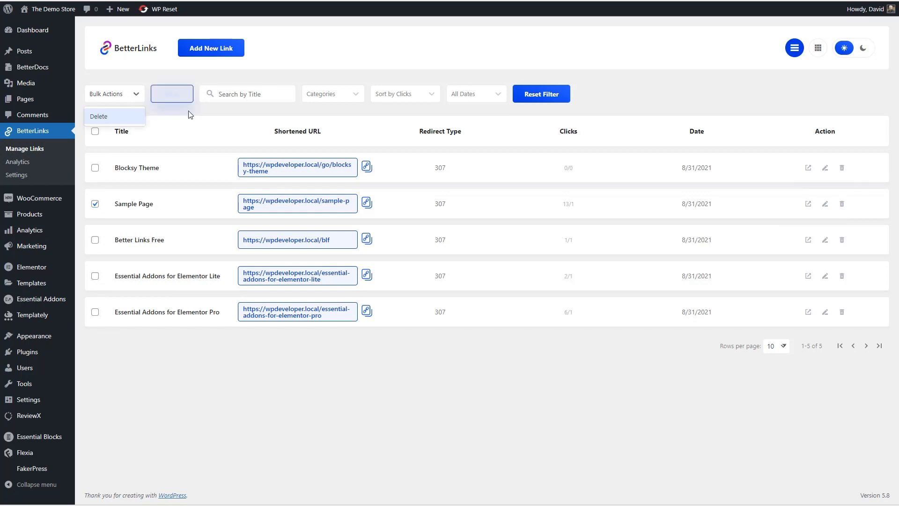
click(95, 203)
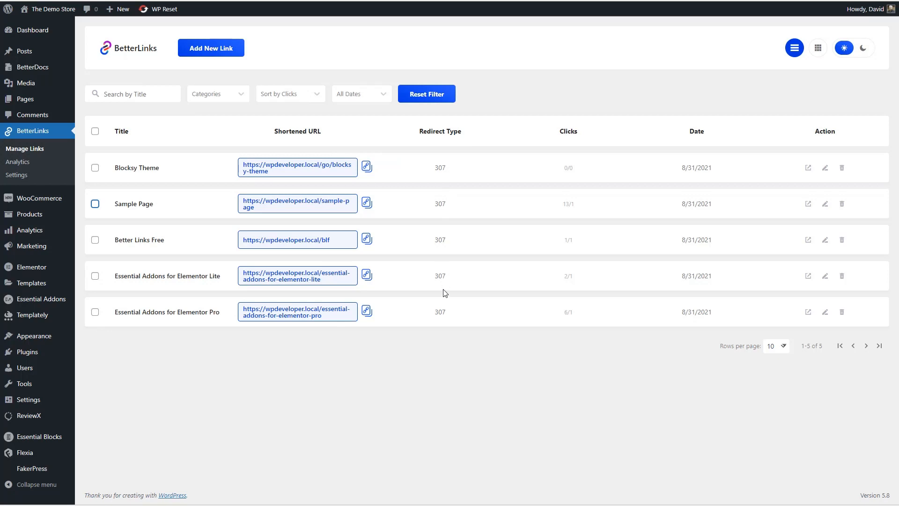
Examine the click counts in the link list, and review the click analytics chart and table of recorded clicks
mouse_move(567, 173)
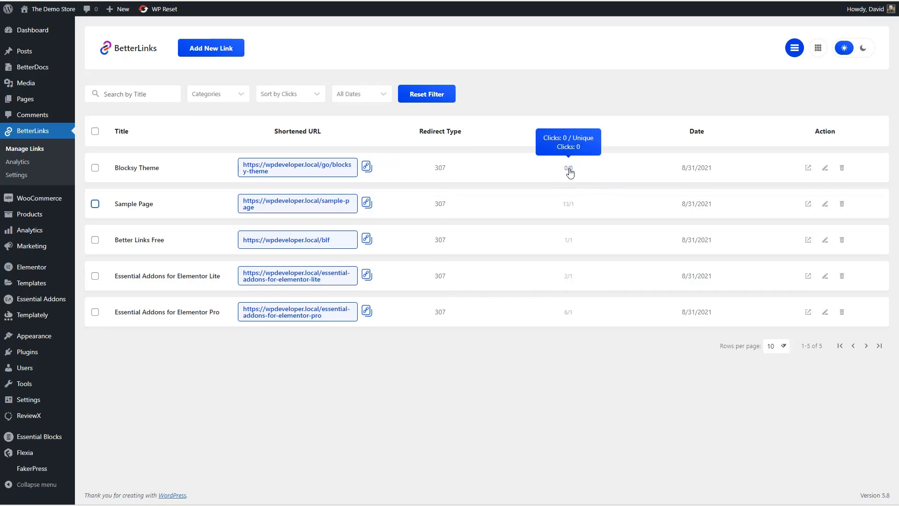
mouse_move(569, 243)
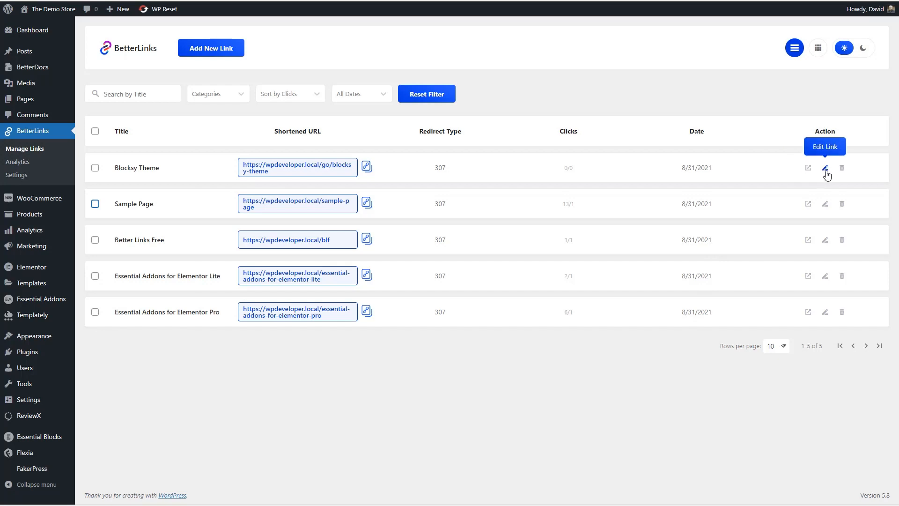
click(49, 161)
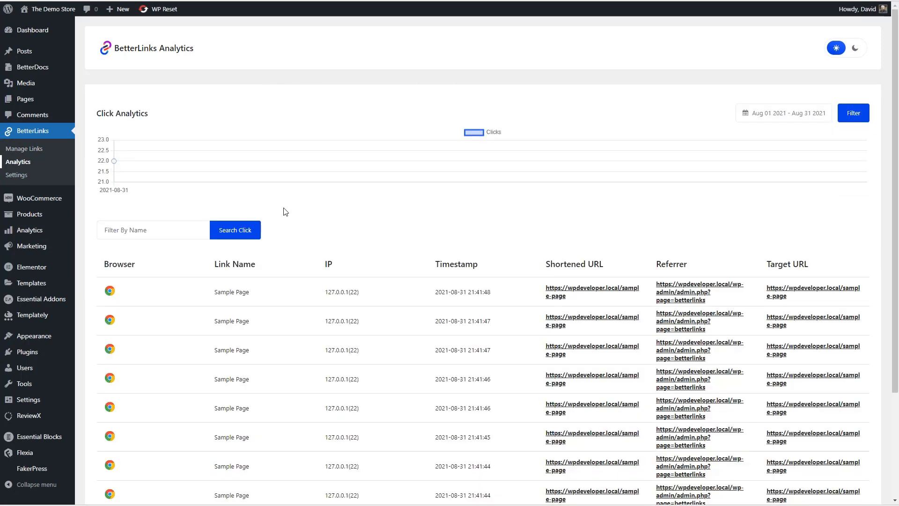
mouse_move(116, 164)
scroll(420, 312, down, 3)
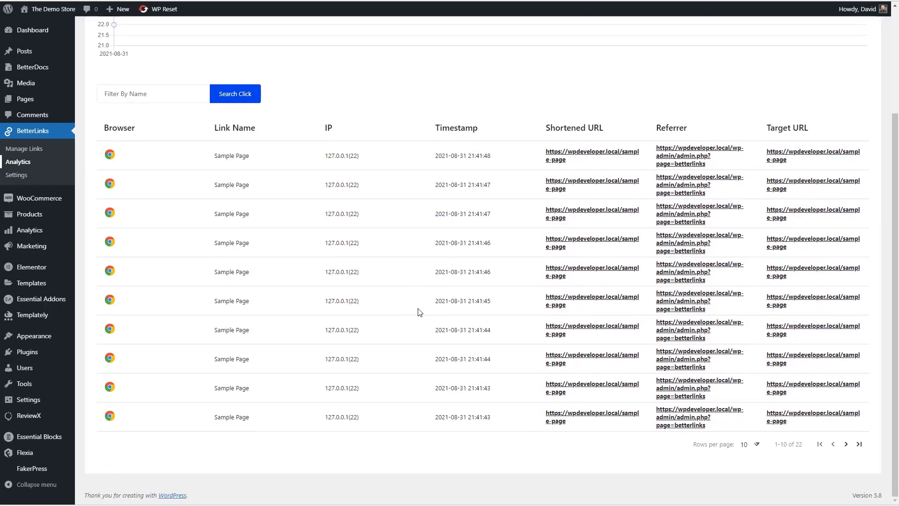
scroll(420, 312, up, 3)
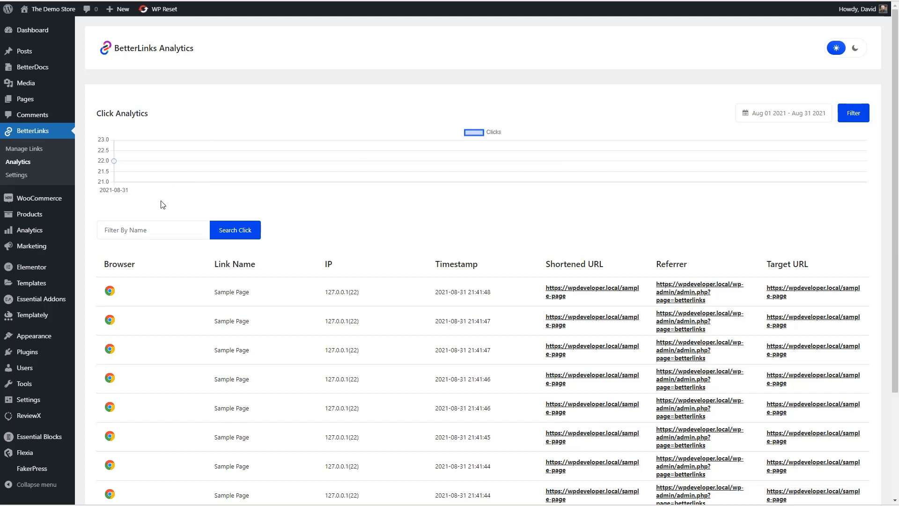
Activate the BetterLinks Pro plugin and open the BetterLinks settings
mouse_move(32, 355)
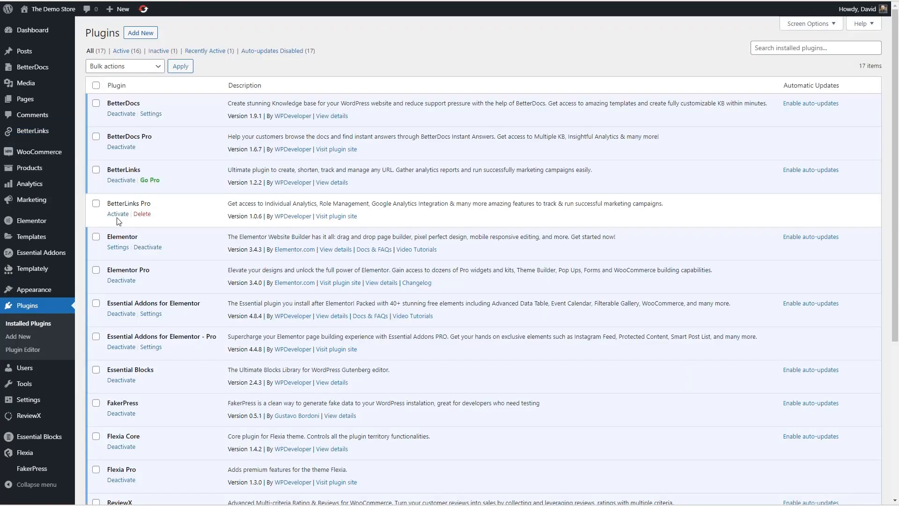
click(114, 215)
mouse_move(59, 131)
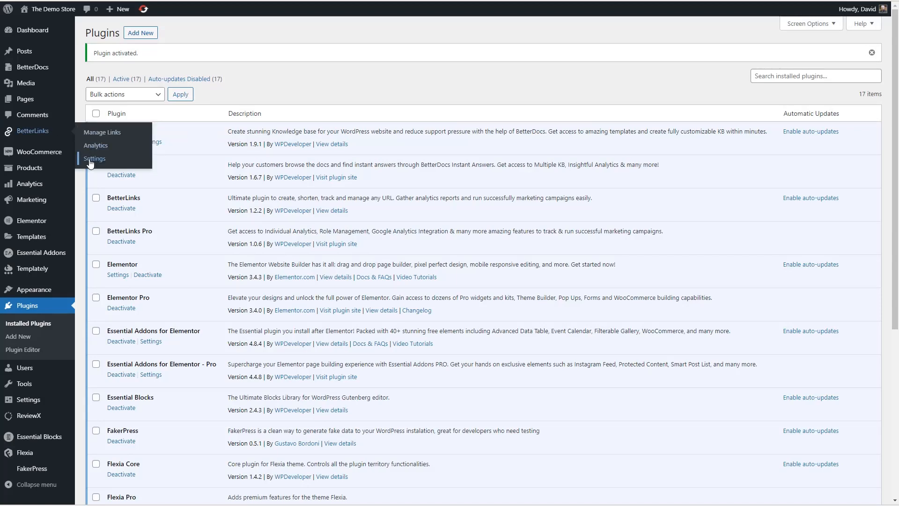
click(99, 160)
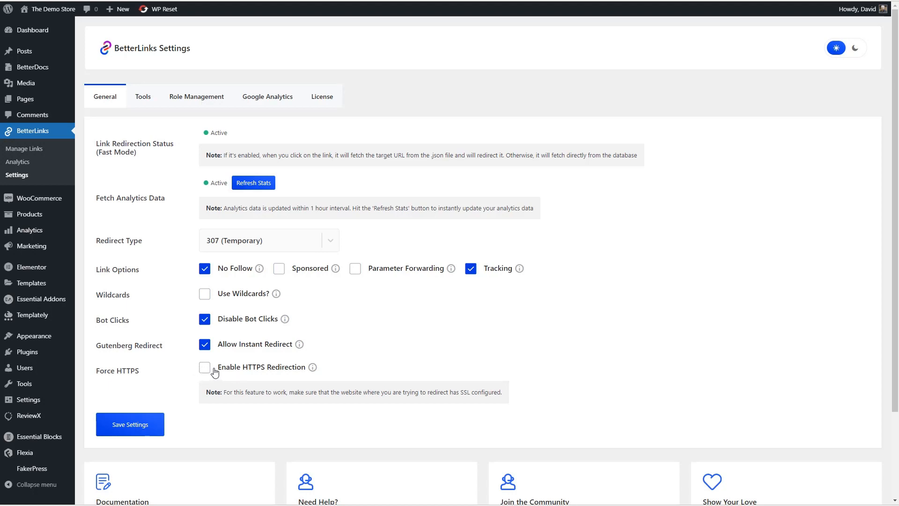
Review the Role Management settings and tick Enable Google Analytics to view its tracking ID field, without saving
click(190, 99)
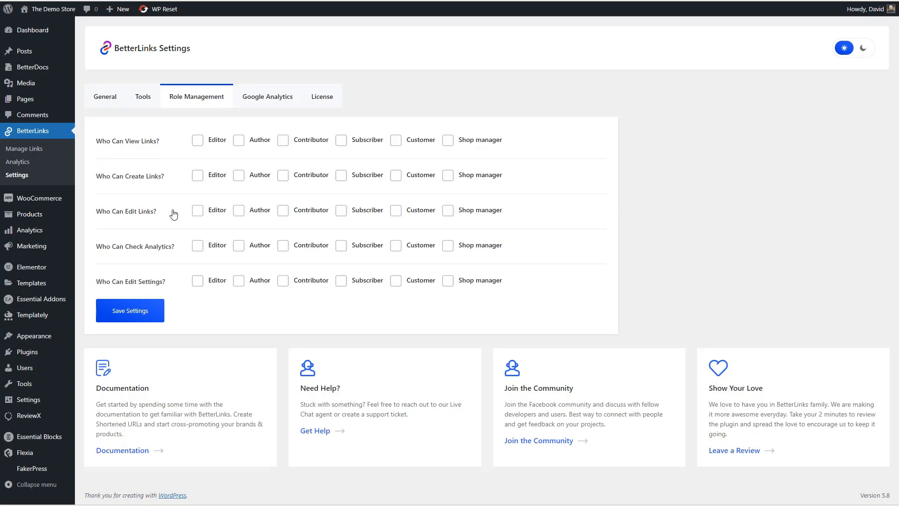
click(250, 99)
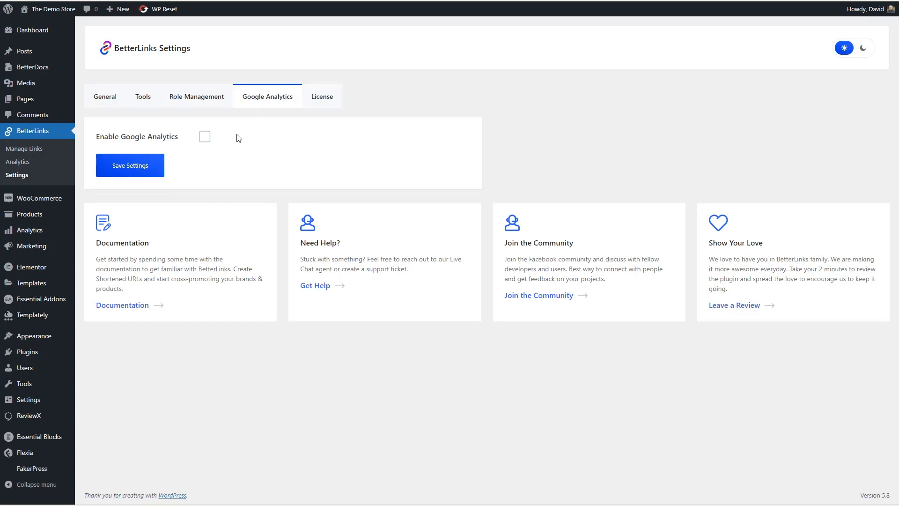
click(205, 137)
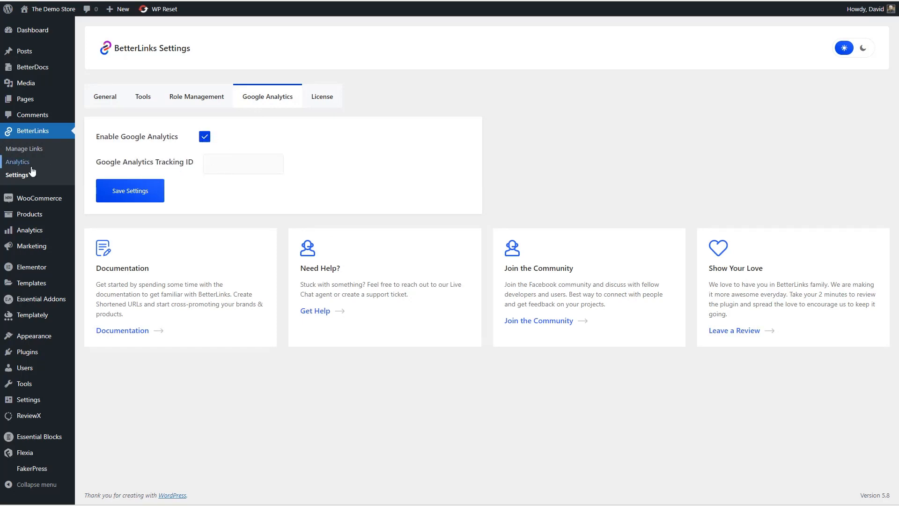
Open the Blocksy Theme link for editing and view the template choices in its UTM Builder
click(24, 149)
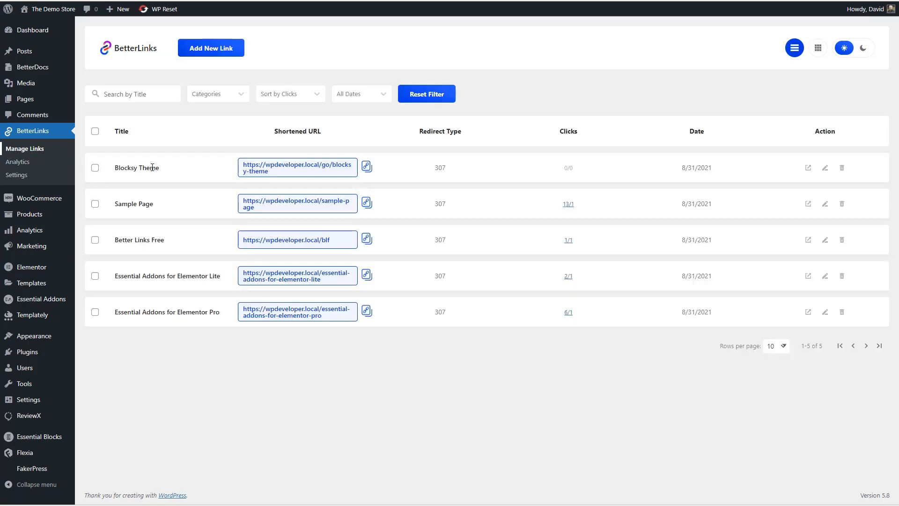
click(826, 168)
click(470, 239)
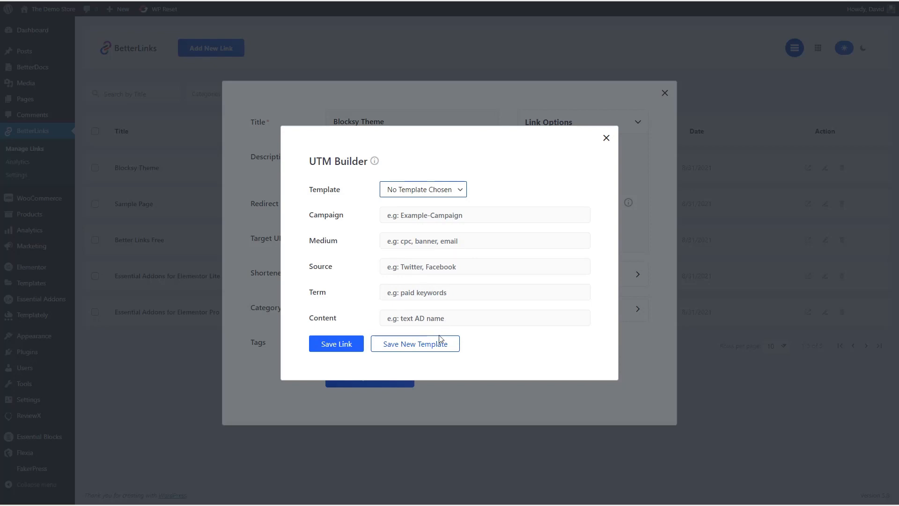
click(454, 196)
click(414, 212)
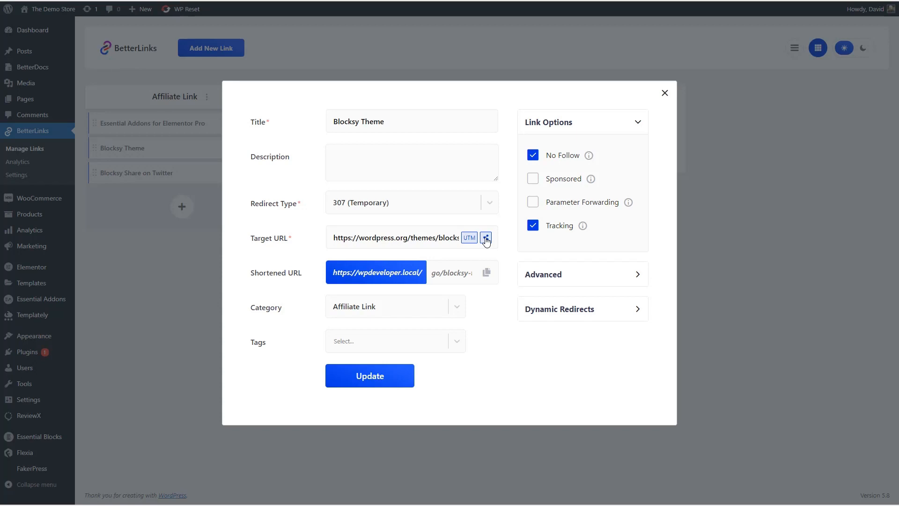
Fill in a Twitter social share for the Blocksy Theme link with text "Blocksy just got some new features", hashtag "blocksy" and via "WebTNG"
click(486, 239)
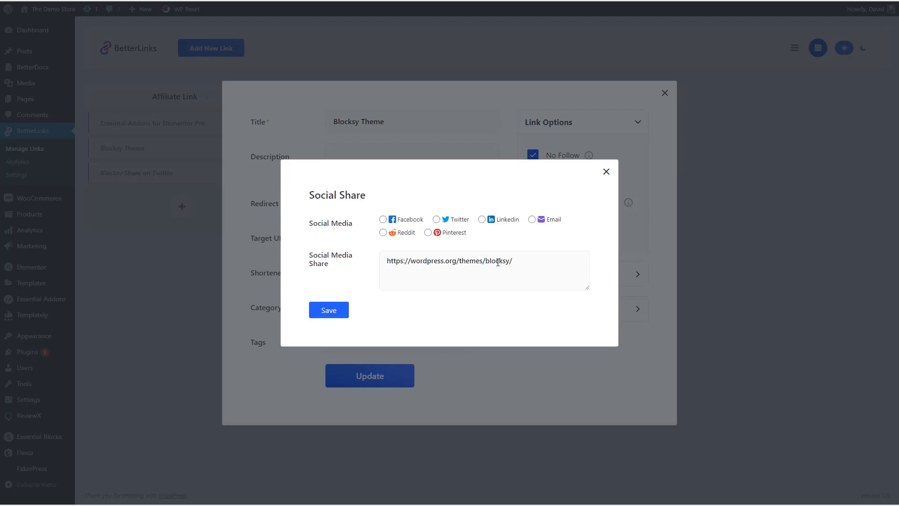
click(437, 221)
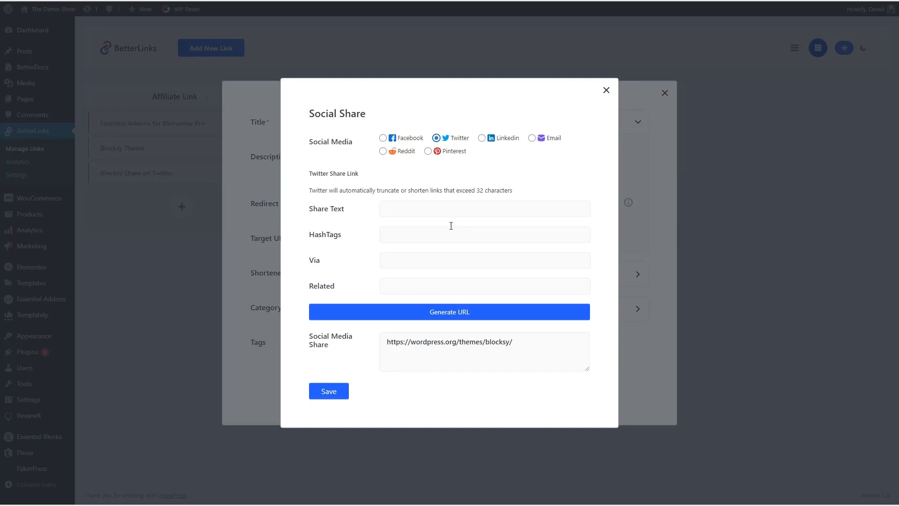
click(404, 211)
text(Blocksy just got some new features)
click(405, 234)
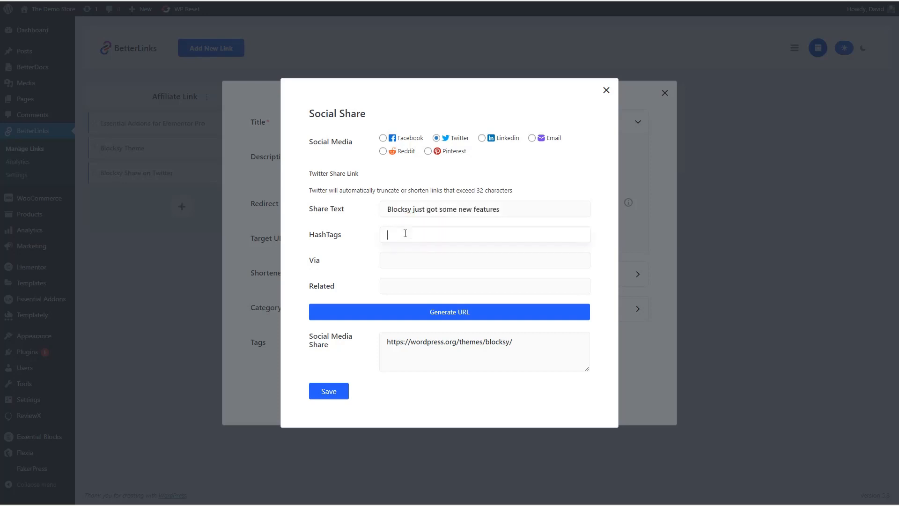
text(blocksy)
click(389, 257)
text(WebTNG)
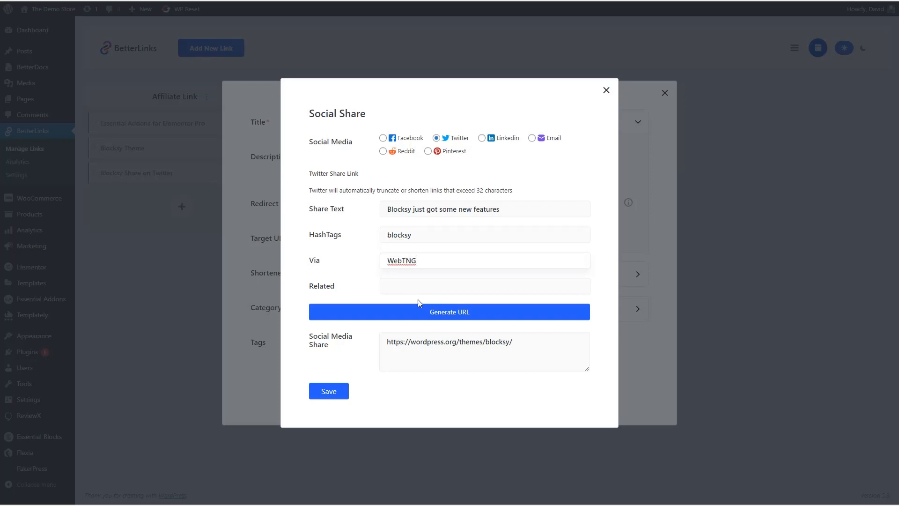
Generate the Twitter share URL, save it as the Blocksy Theme link's target URL, and update the link
click(453, 312)
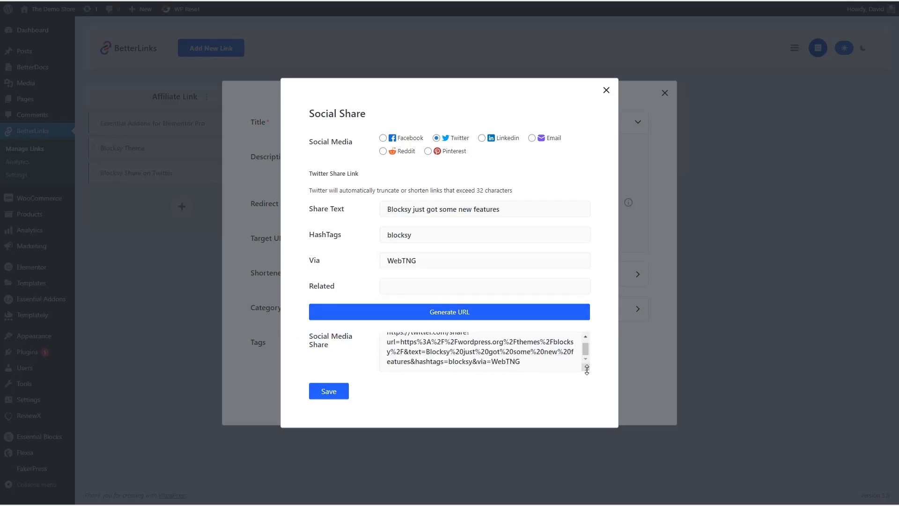
drag(589, 371, 585, 395)
click(325, 418)
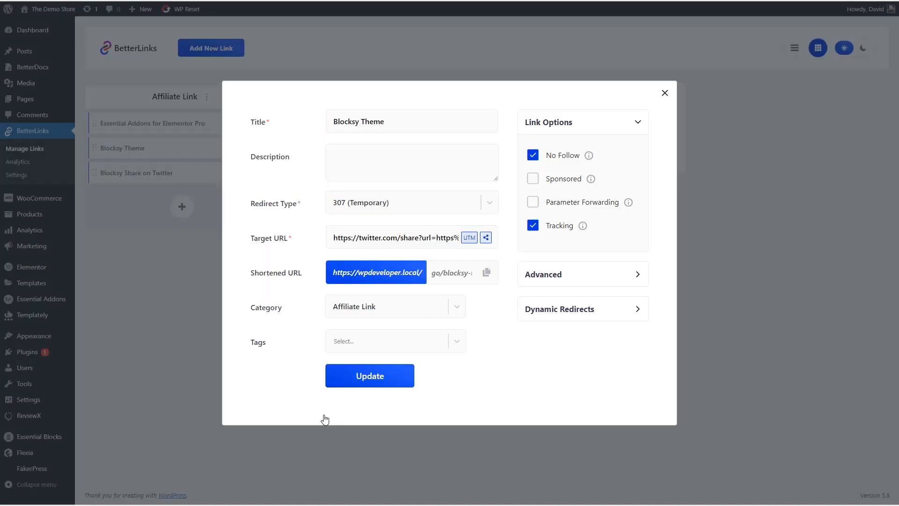
click(369, 379)
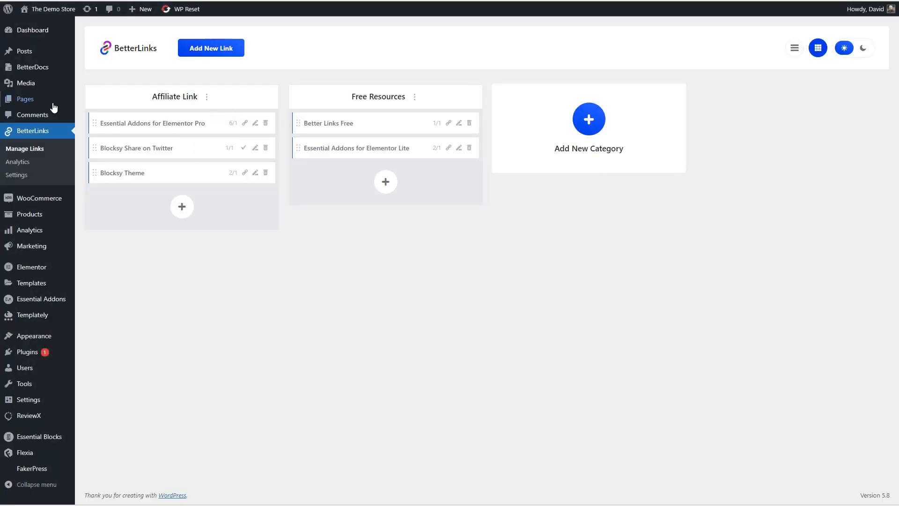
Open the Sample Page from the site's pages for editing
mouse_move(56, 99)
click(92, 101)
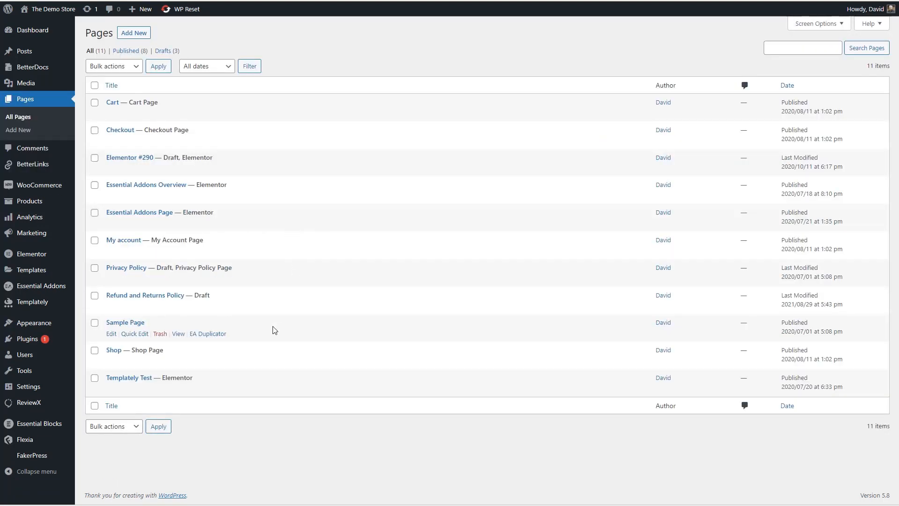
click(137, 322)
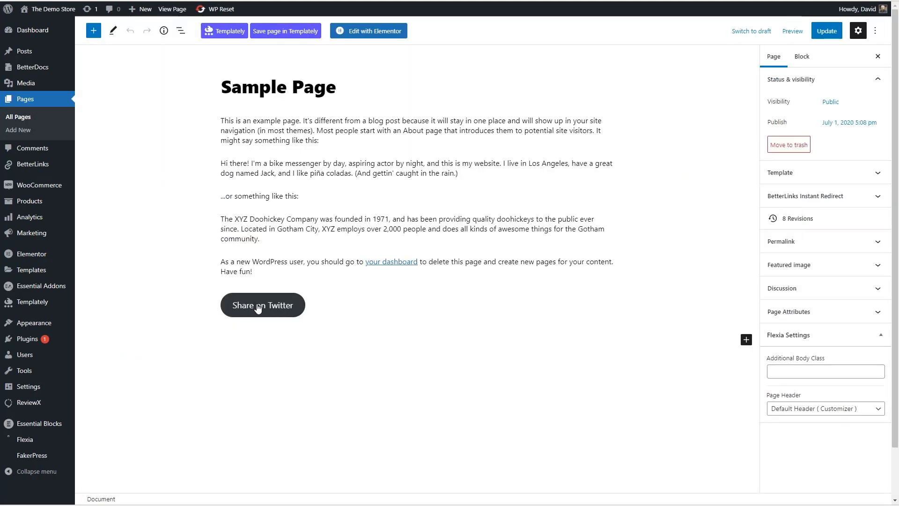
Set the "Share on Twitter" button's link to the wpdeveloper.local/blocksy-share-on-twitter short URL and update the page
click(258, 308)
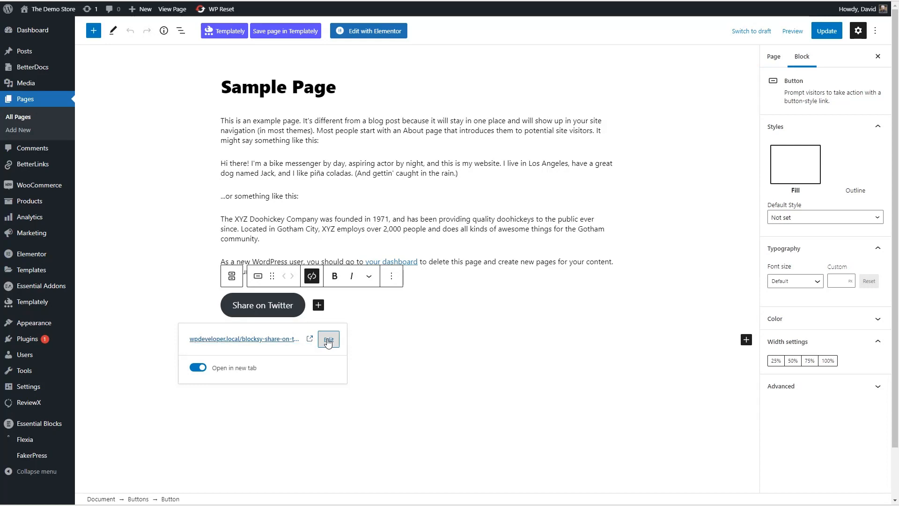
click(201, 345)
double_click(213, 342)
click(318, 344)
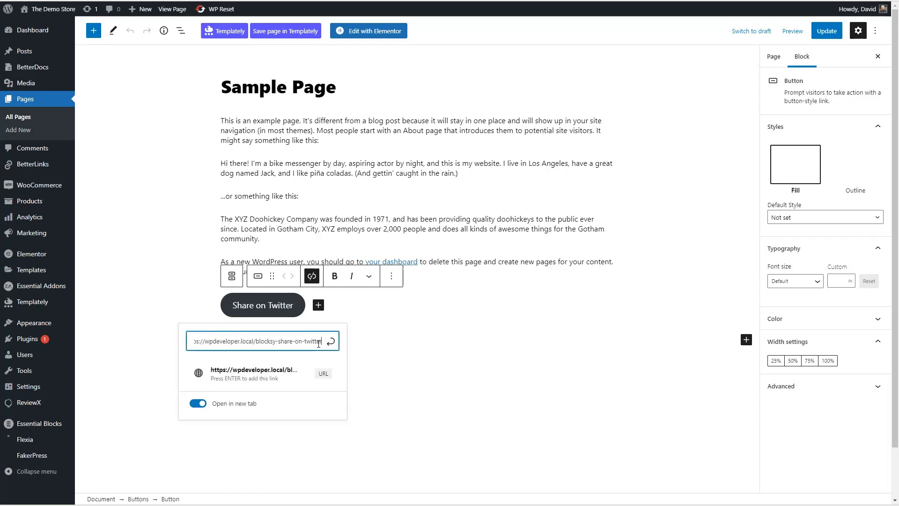
click(330, 341)
click(827, 31)
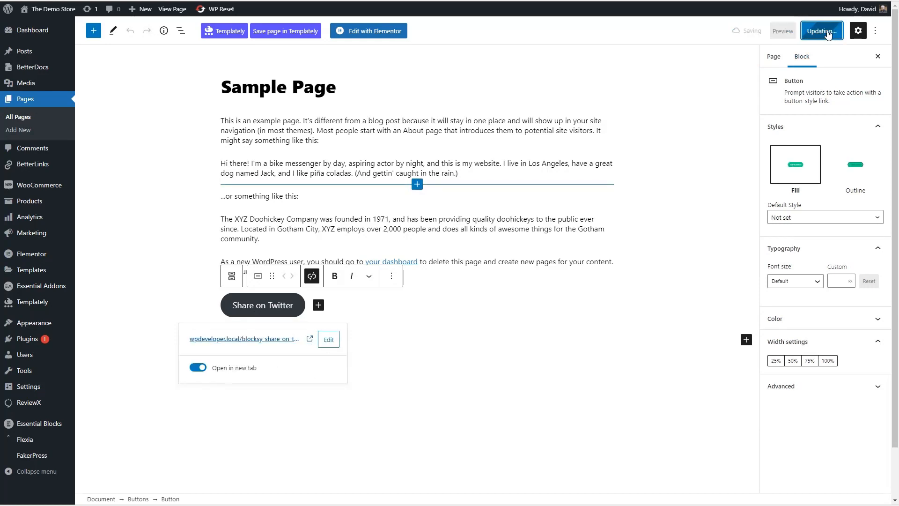
View the published Sample Page and test its "Share on Twitter" button
click(164, 9)
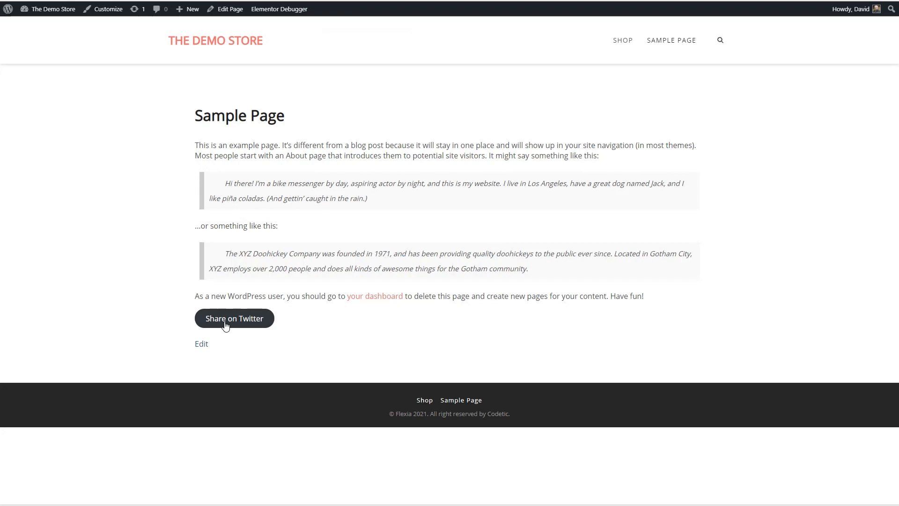
click(225, 326)
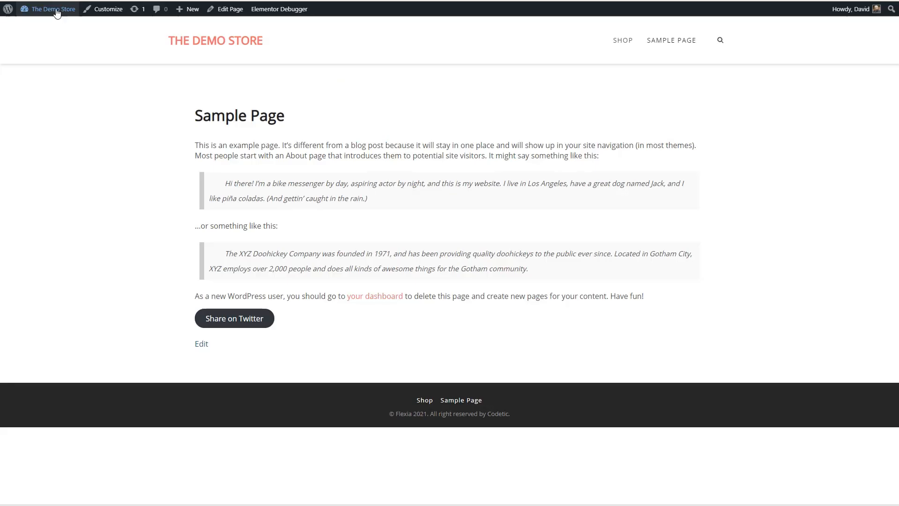
mouse_move(50, 14)
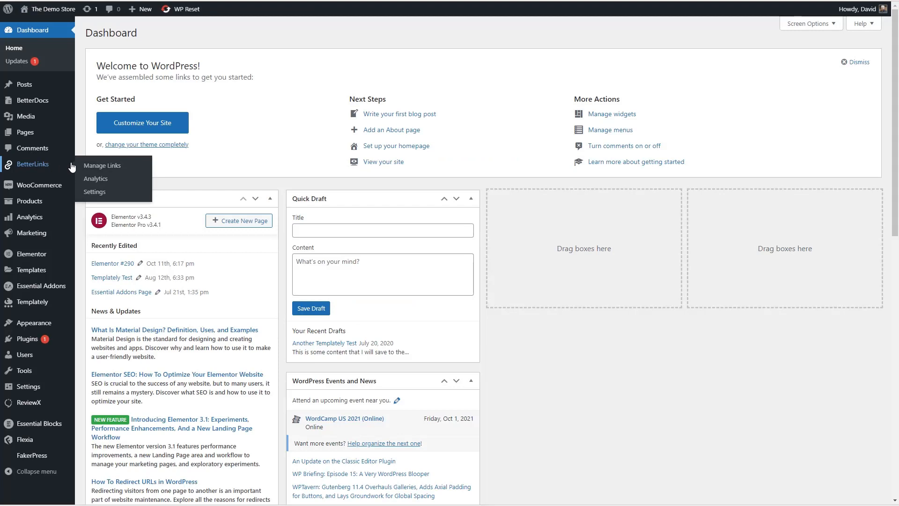
click(70, 165)
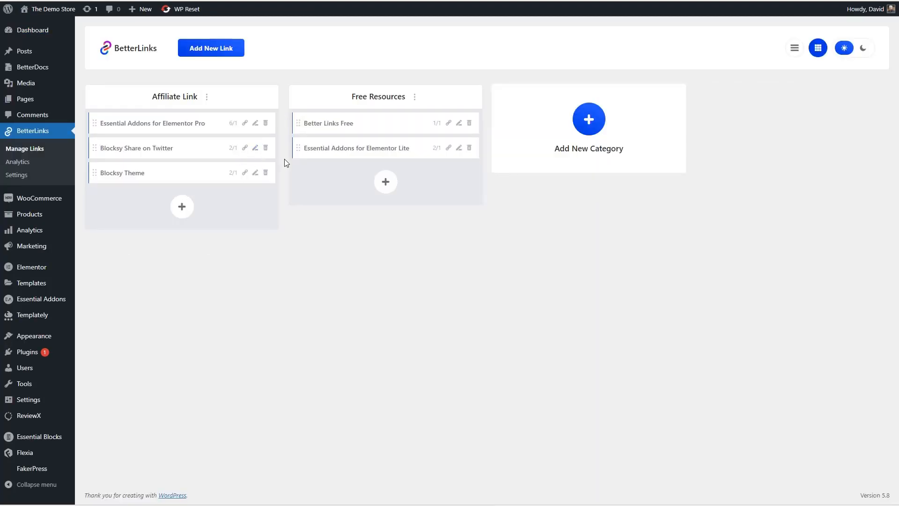
click(255, 173)
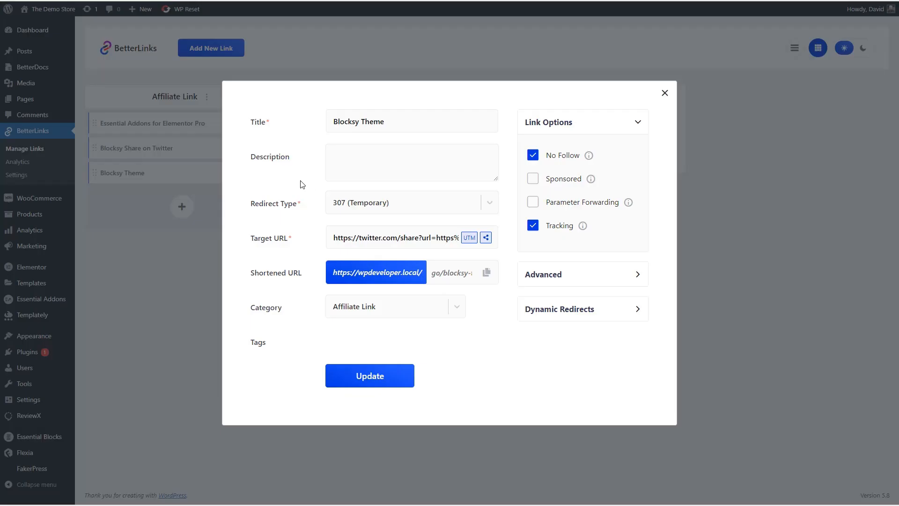
drag(334, 237, 526, 247)
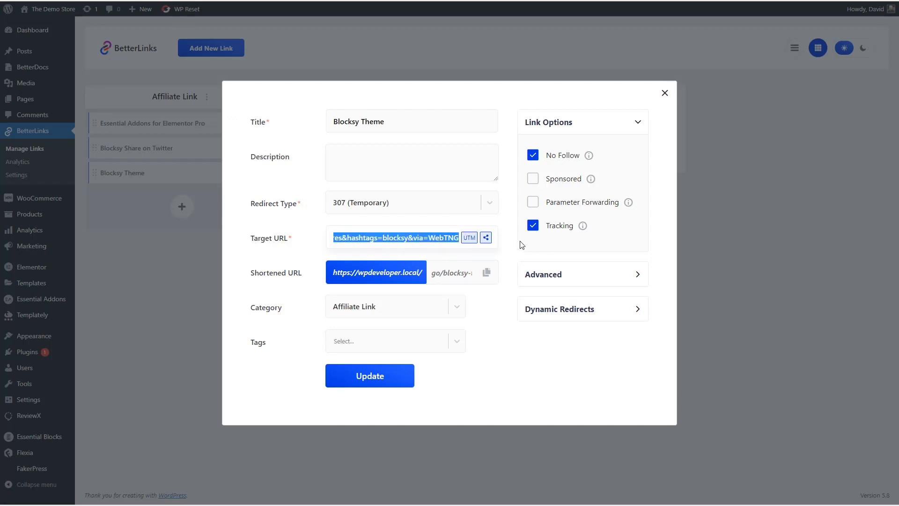
key(BackSpace)
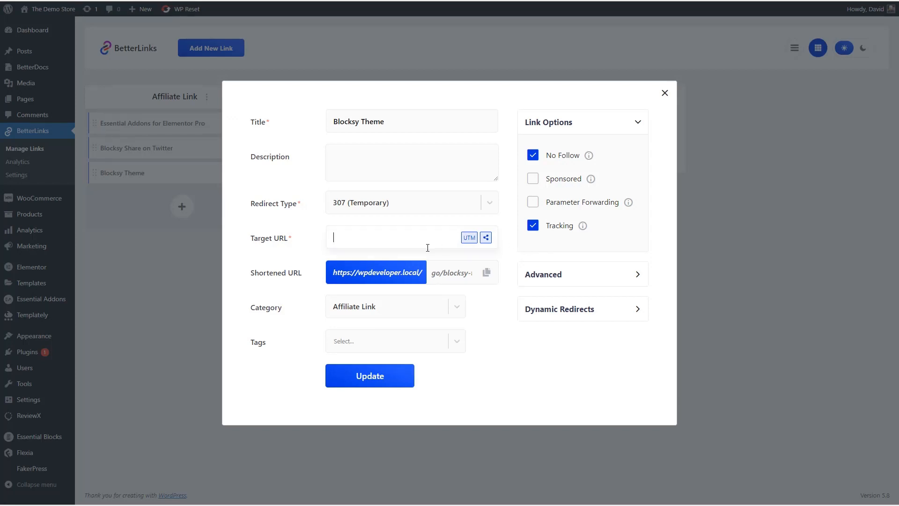
click(368, 238)
key(Down)
key(Down)
key(Down)
key(Down)
key(Return)
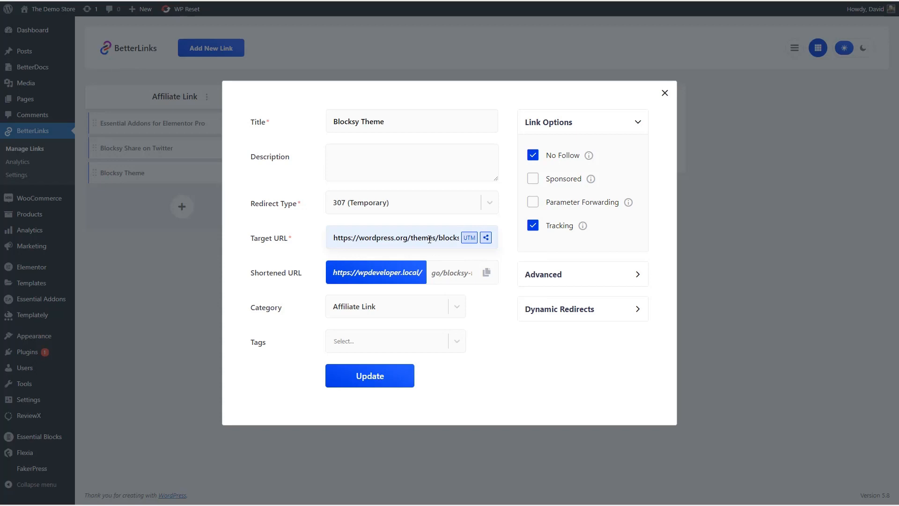
Examine the available status choices in the Blocksy Theme link's advanced options
click(639, 124)
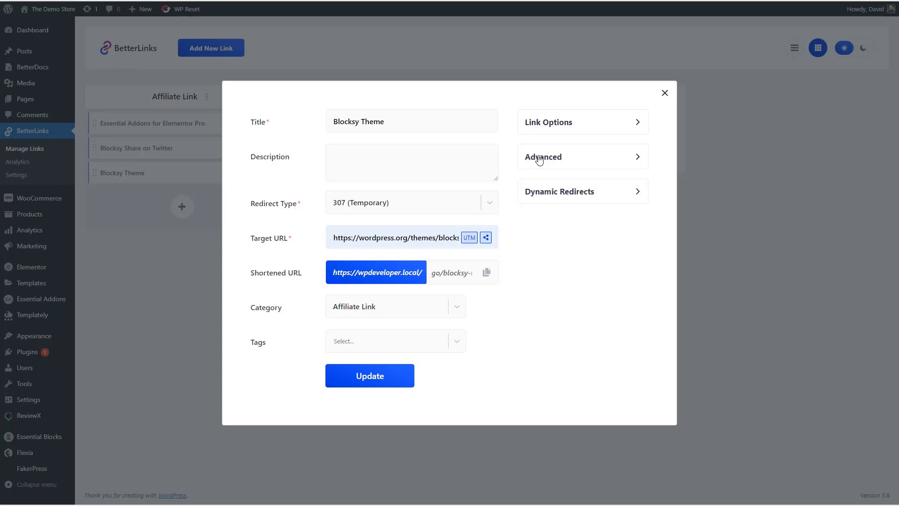
click(639, 158)
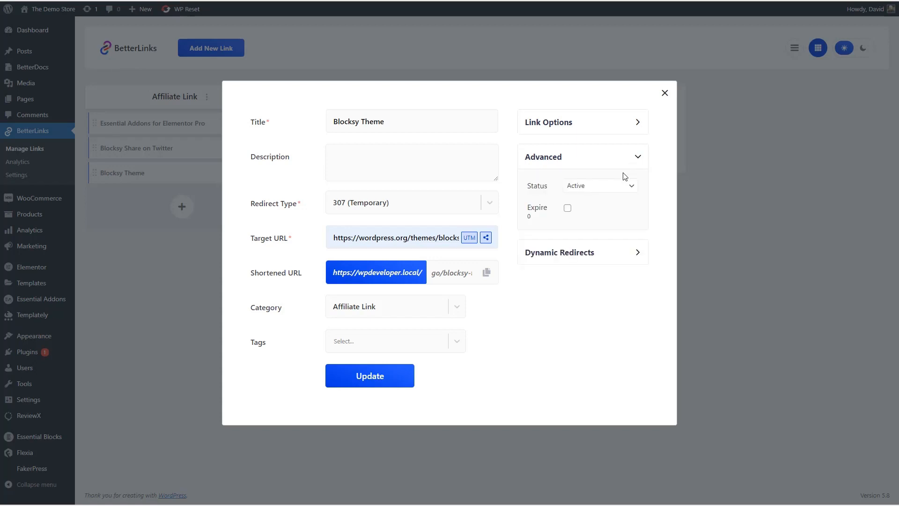
click(607, 191)
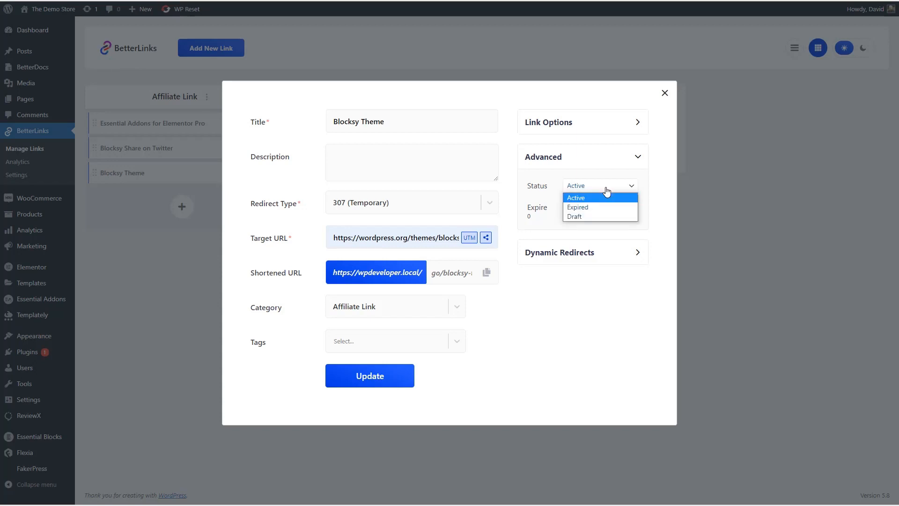
click(606, 191)
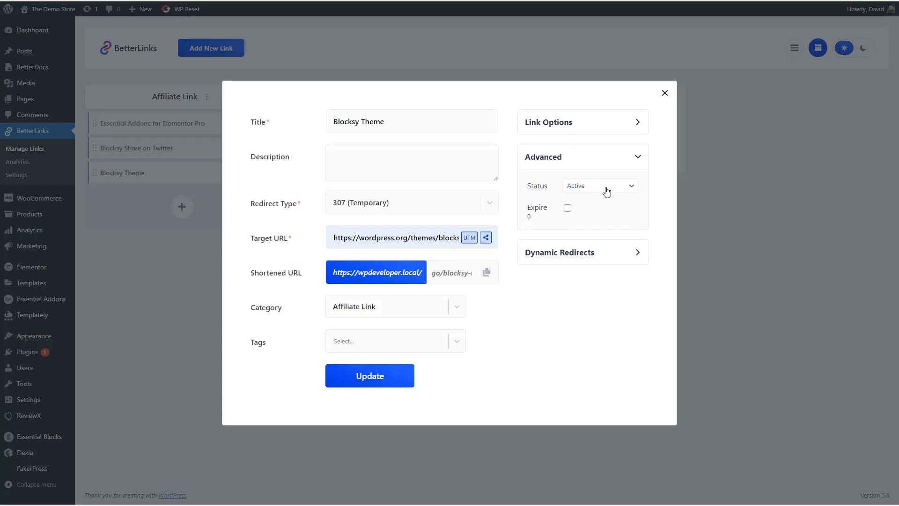
Try date-based expiration with a redirect URL after expiration for the link, and switch both options off again
click(568, 209)
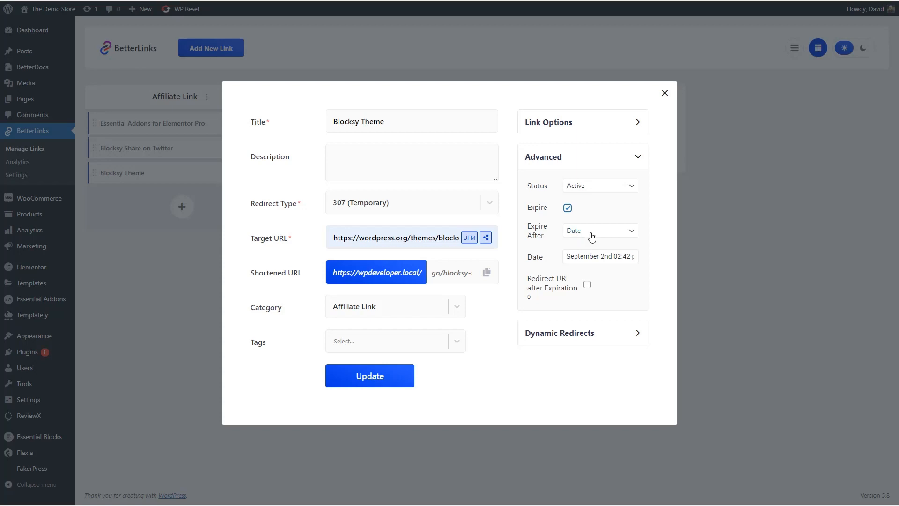
click(587, 286)
click(577, 309)
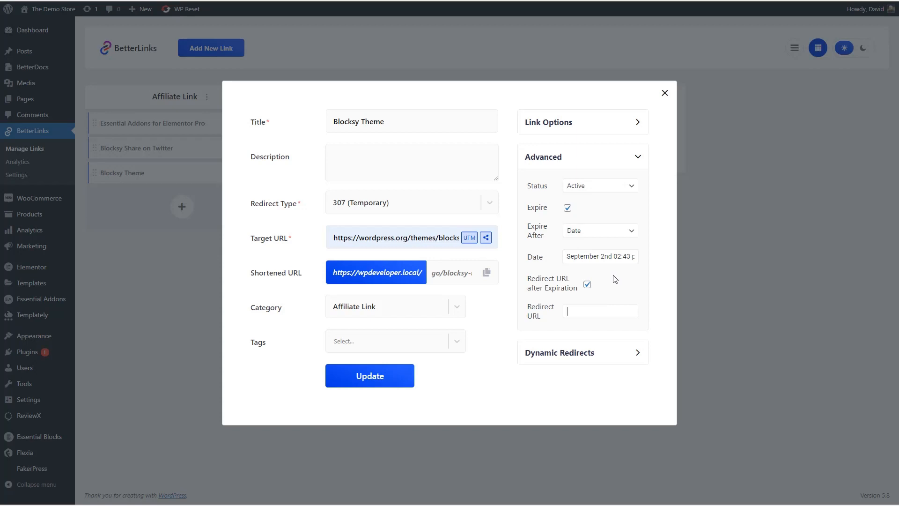
click(587, 284)
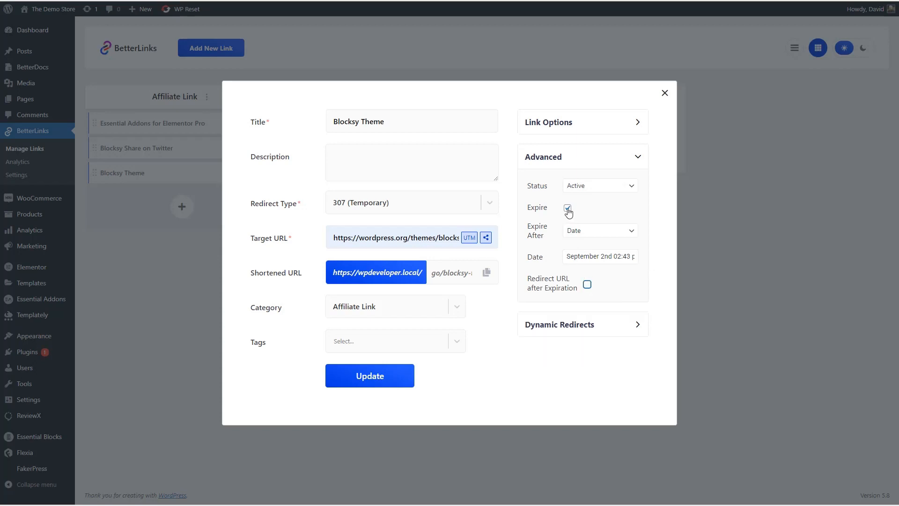
click(568, 208)
click(637, 156)
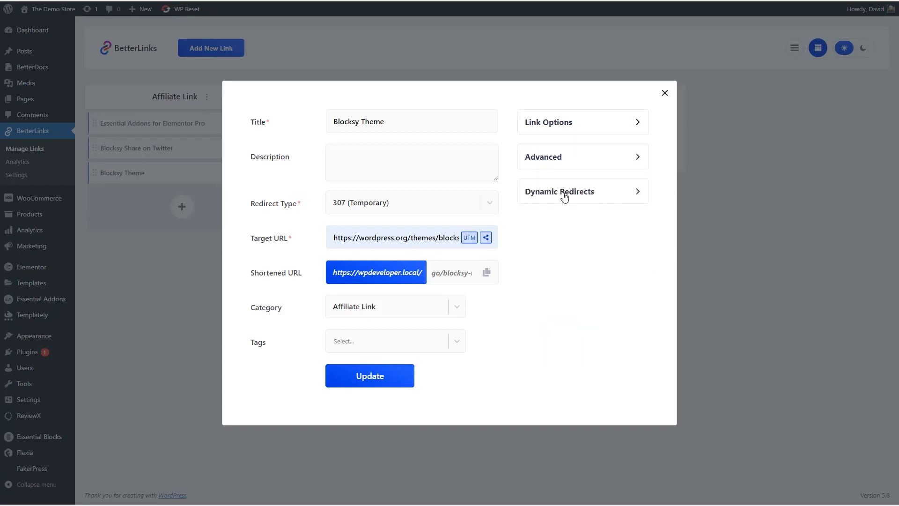
Enable dynamic redirect for the Blocksy Theme link and try the Geography redirection type
click(606, 195)
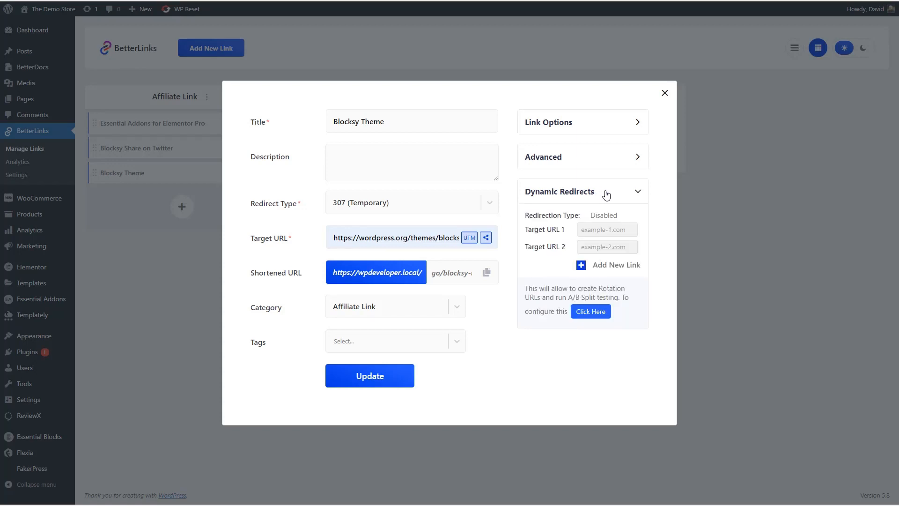
click(588, 315)
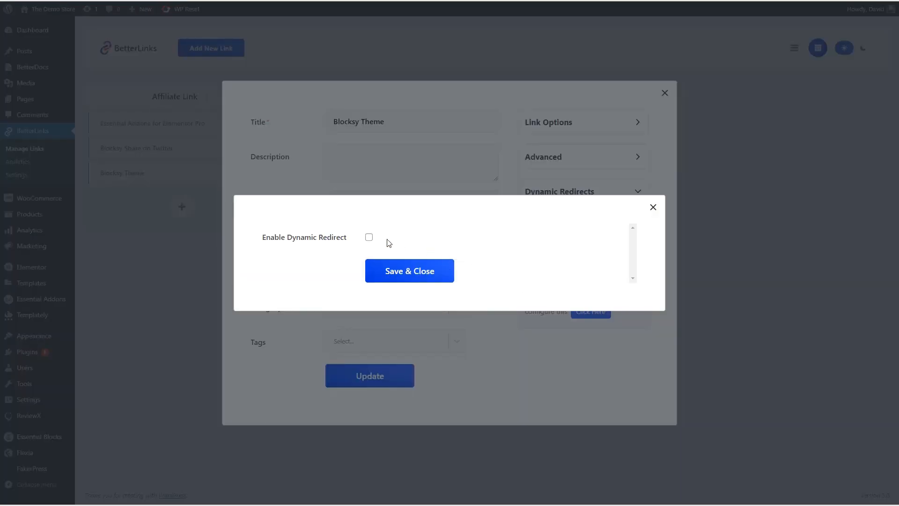
click(369, 237)
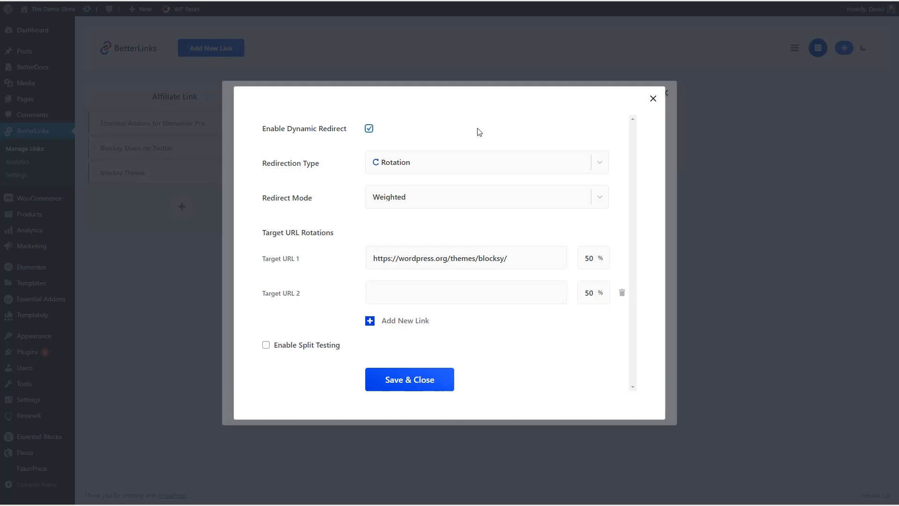
click(443, 167)
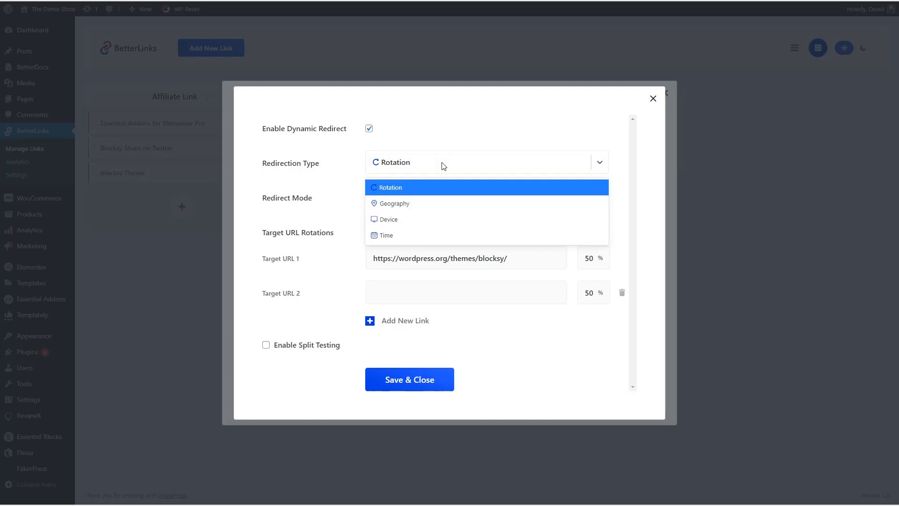
click(420, 203)
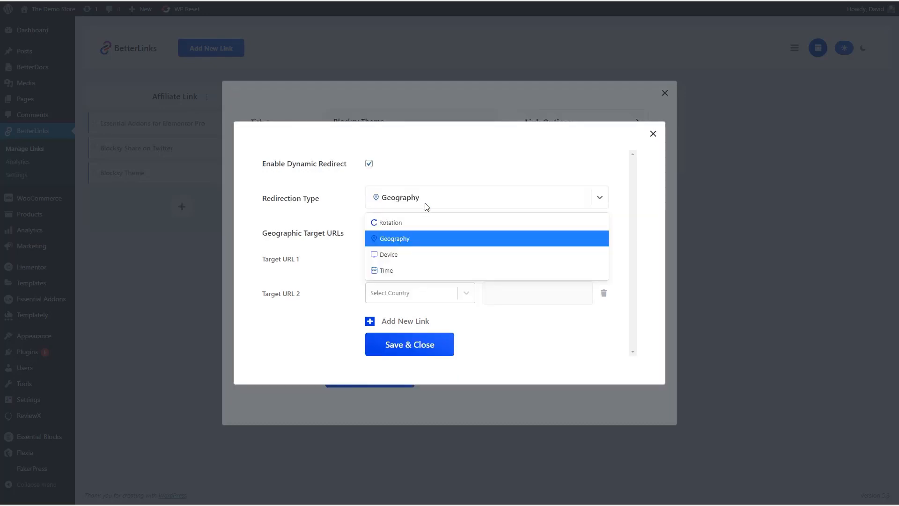
click(490, 154)
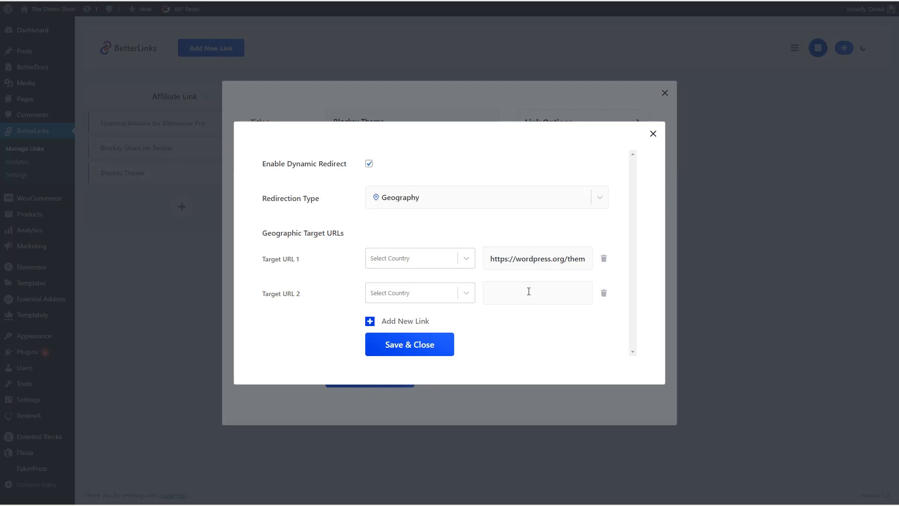
Try the Device redirection type and examine the device, operating system and browser choices for Target URL 1
click(412, 197)
click(398, 251)
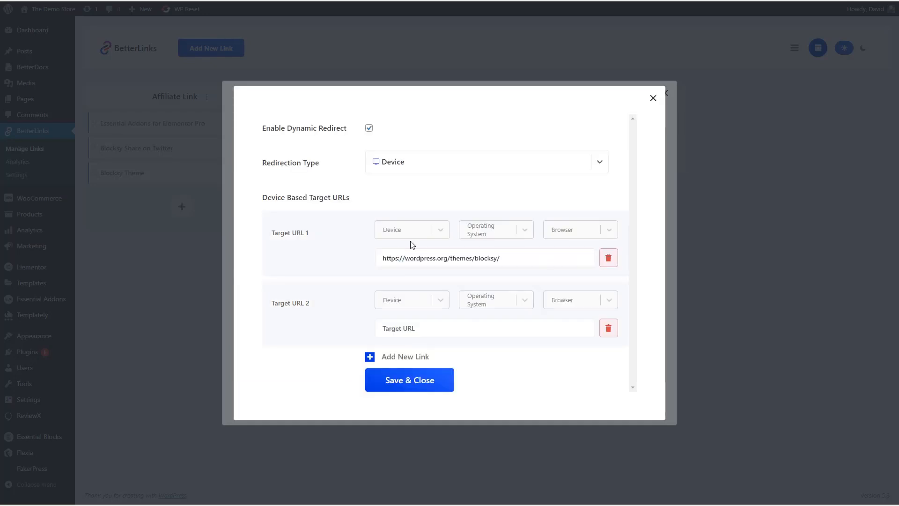
click(414, 233)
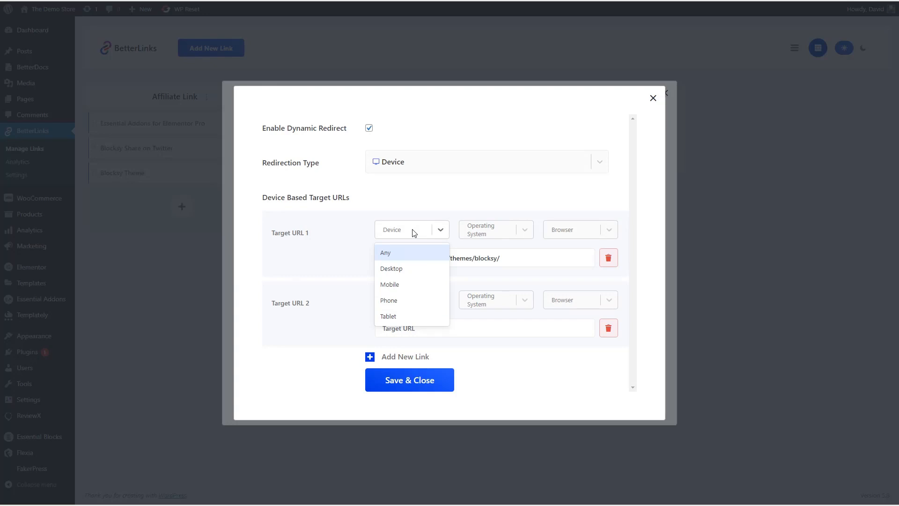
click(496, 229)
click(564, 228)
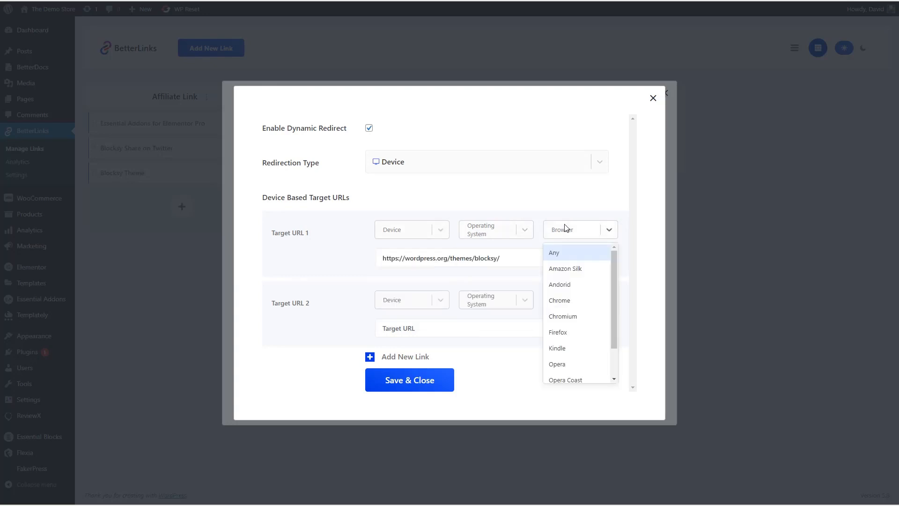
click(507, 257)
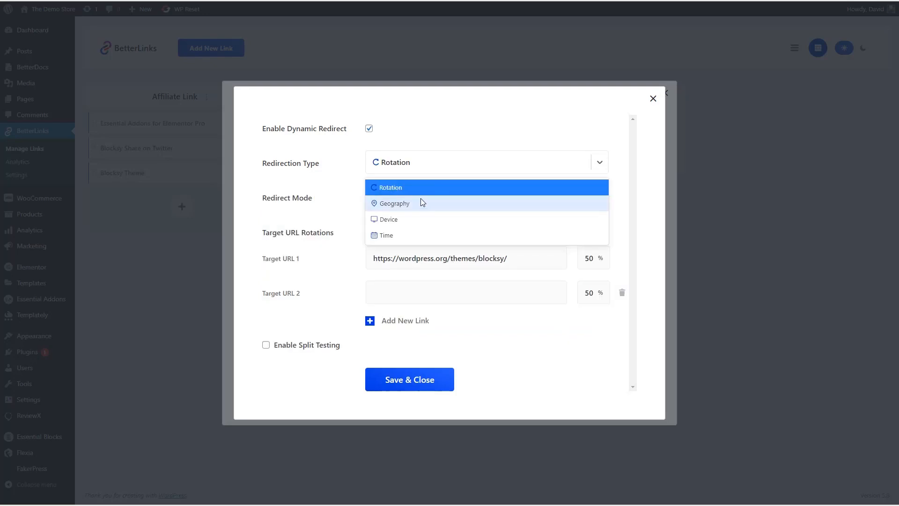
Check the redirect modes for Rotation, try enabling split testing, and close the dynamic redirect settings without saving
click(426, 167)
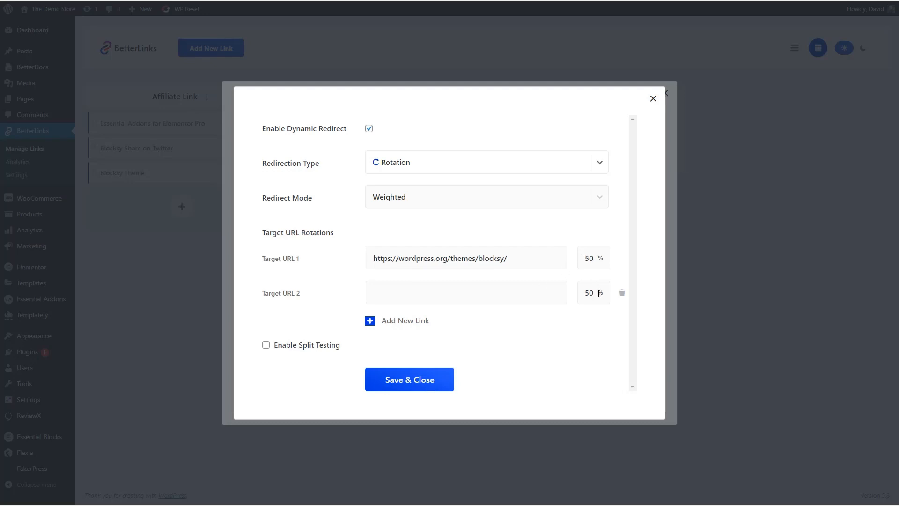
click(418, 201)
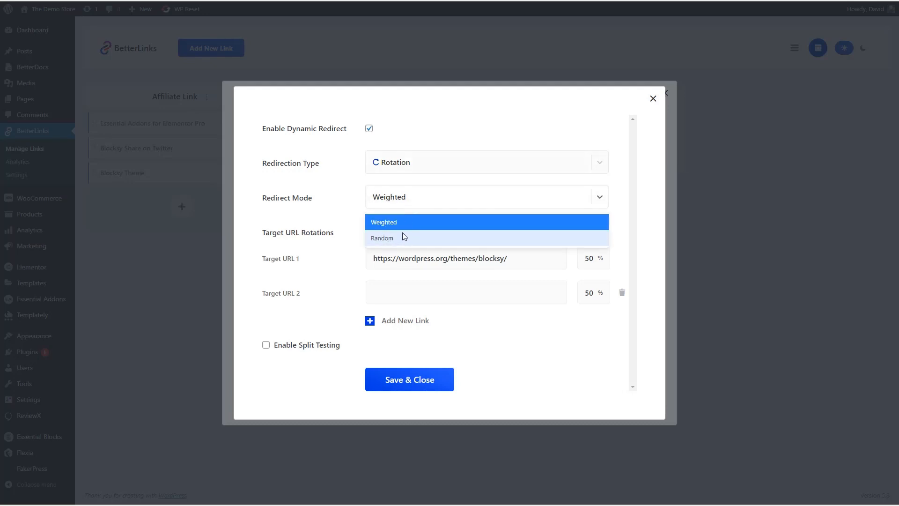
click(359, 219)
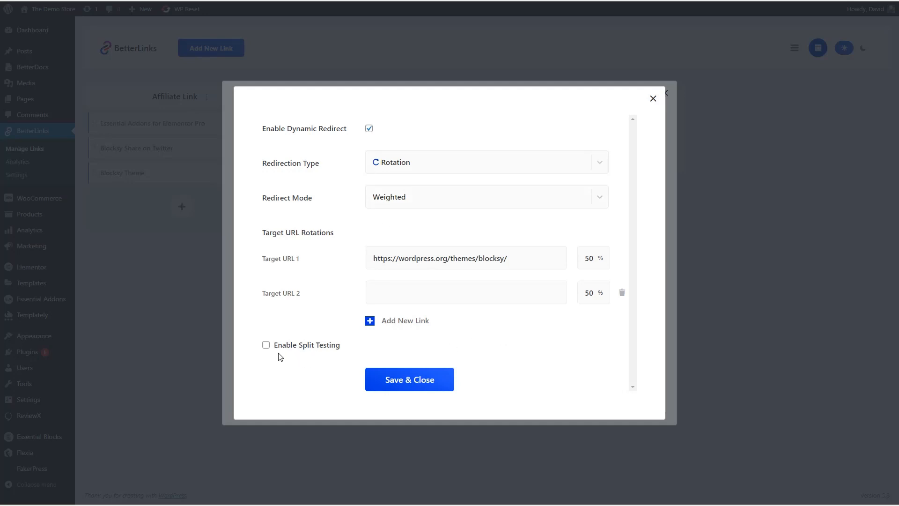
click(266, 345)
scroll(328, 343, down, 2)
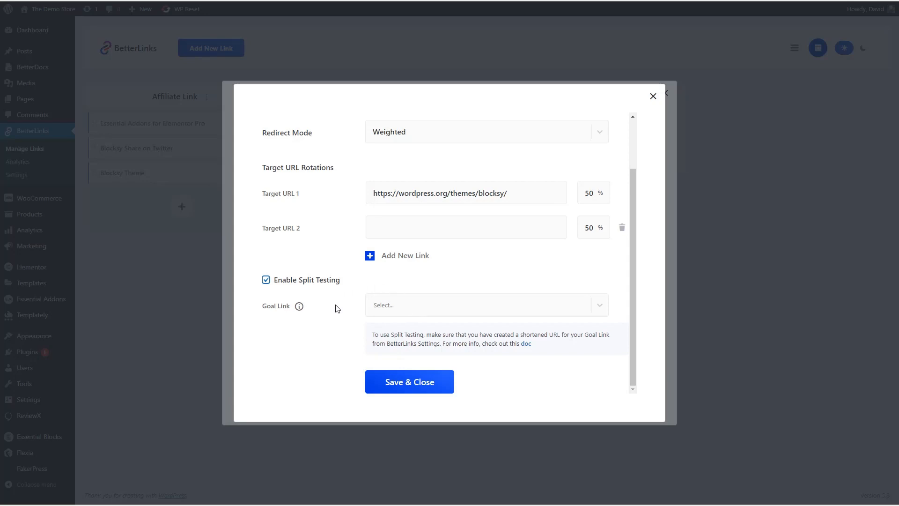
scroll(398, 306, up, 2)
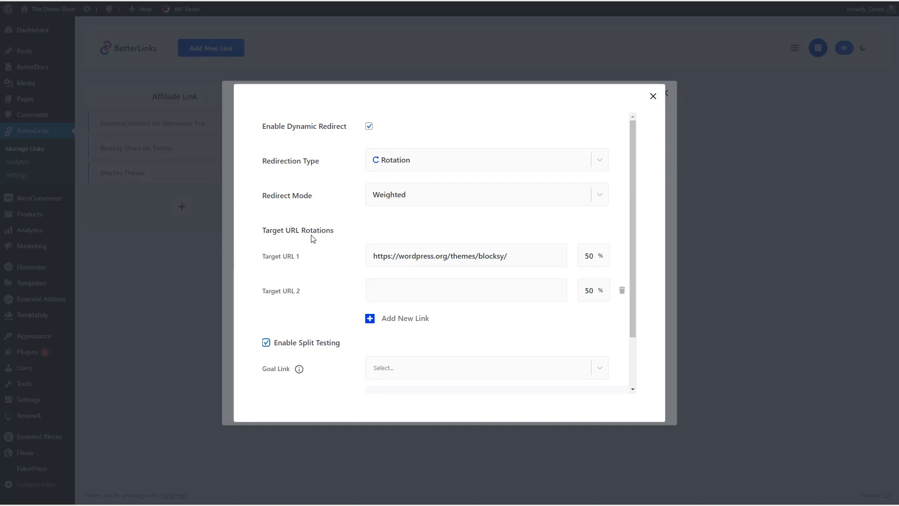
click(653, 96)
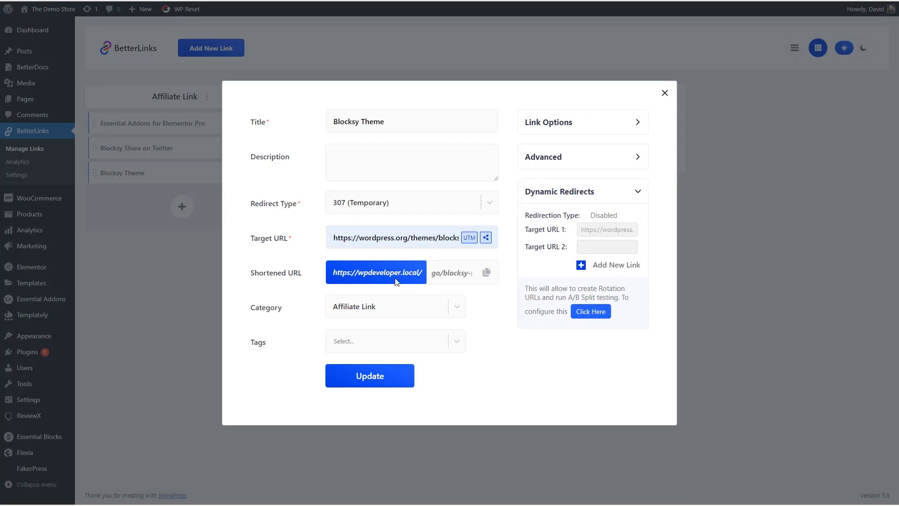
Reopen the dynamic redirect settings, enable dynamic redirect, review the rotation and split testing goal options, and close without saving
click(597, 308)
click(368, 237)
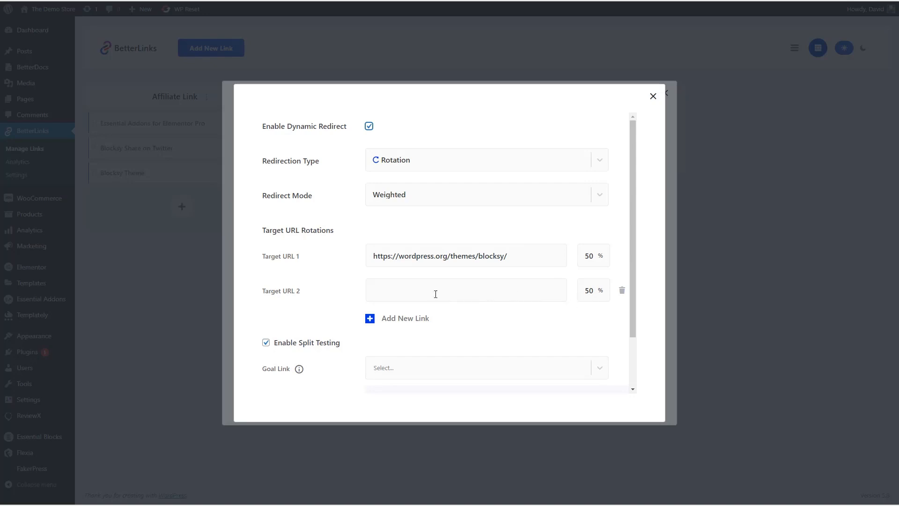
scroll(500, 293, down, 3)
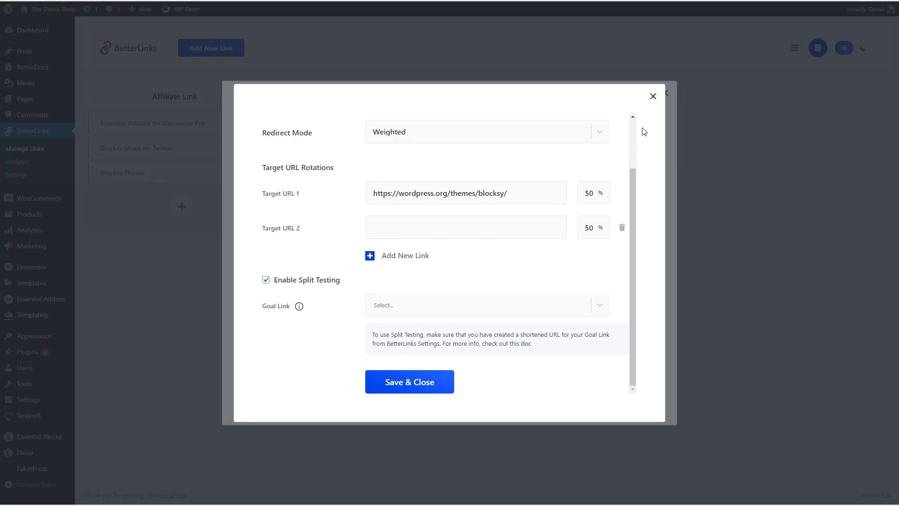
click(654, 97)
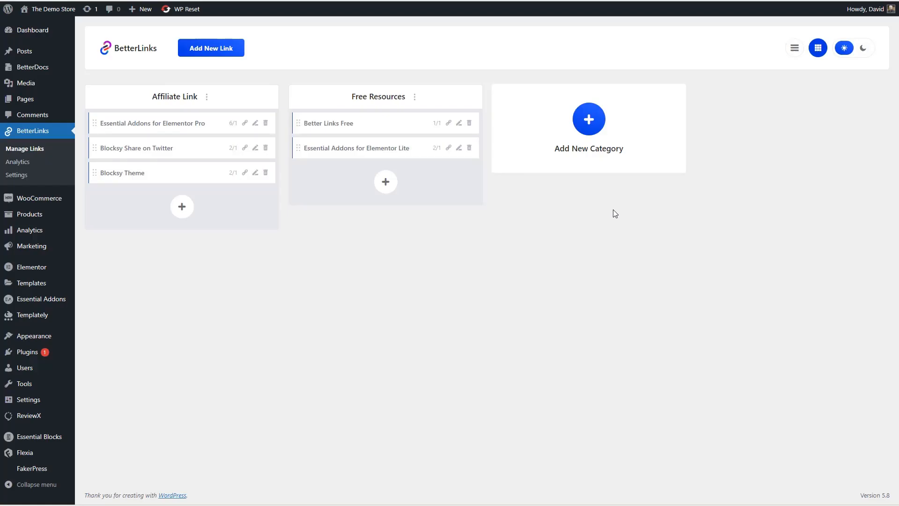